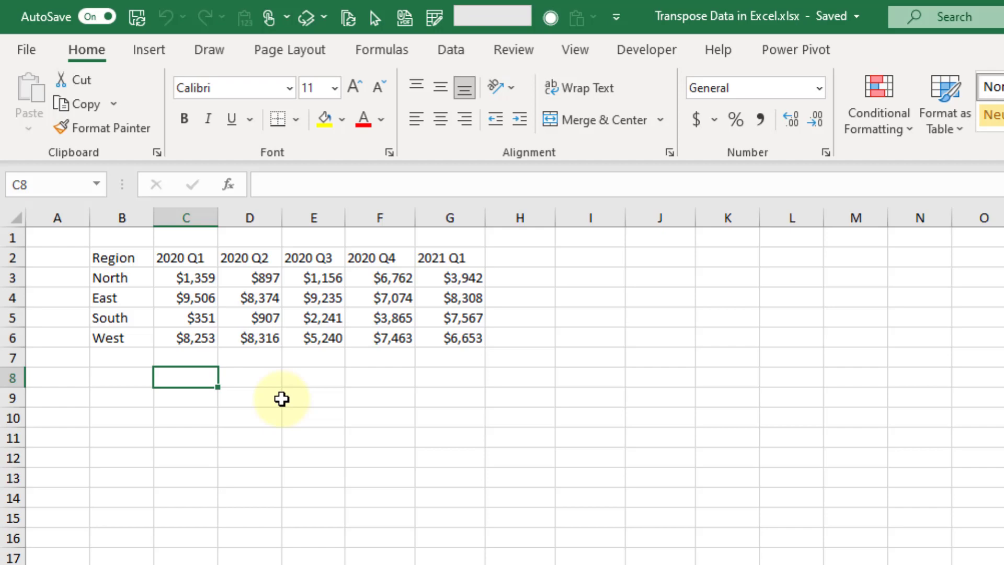
Step: Copy the B2:G6 sales table and preview a transposed paste at B9
drag(101, 260, 437, 336)
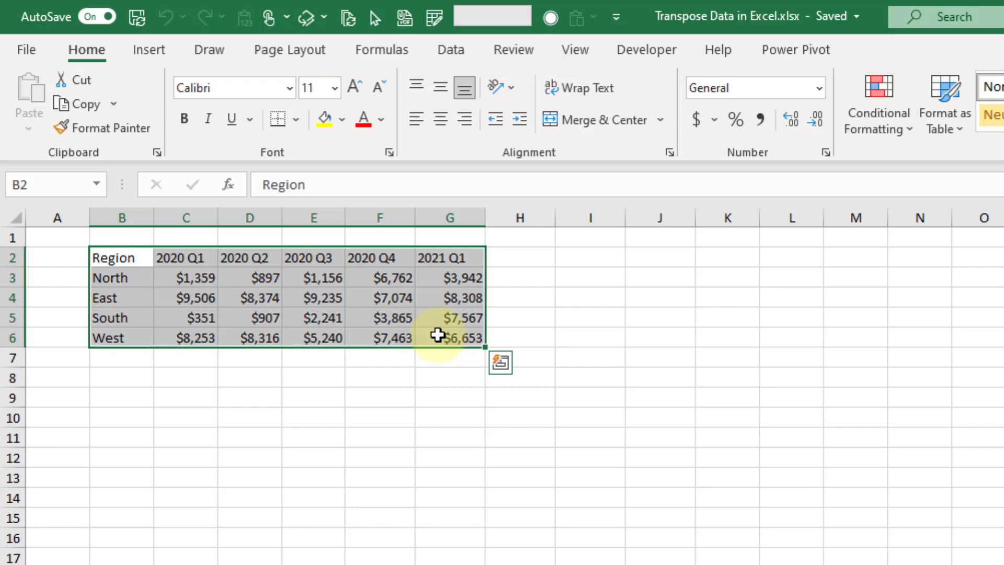
key(ctrl+c)
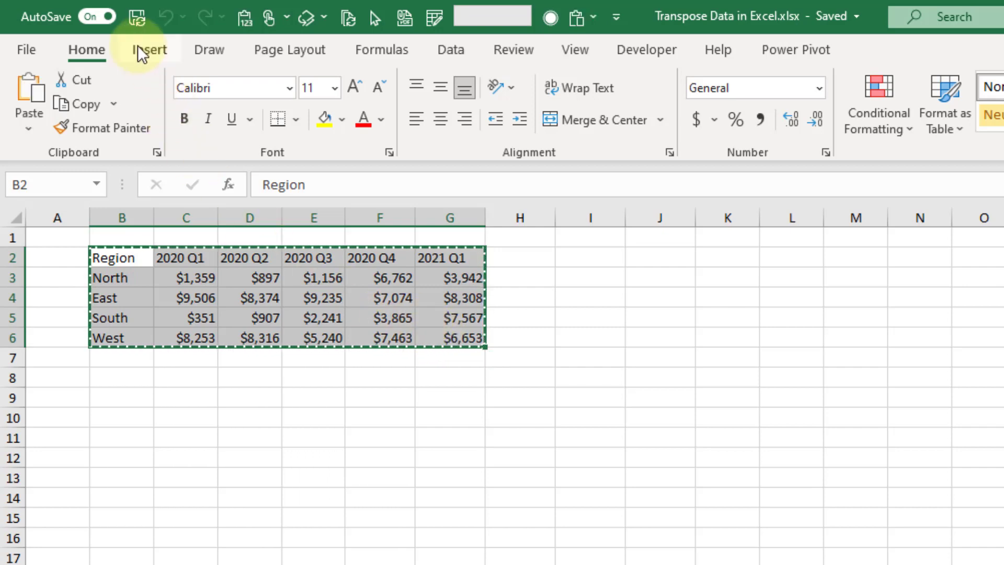
click(93, 43)
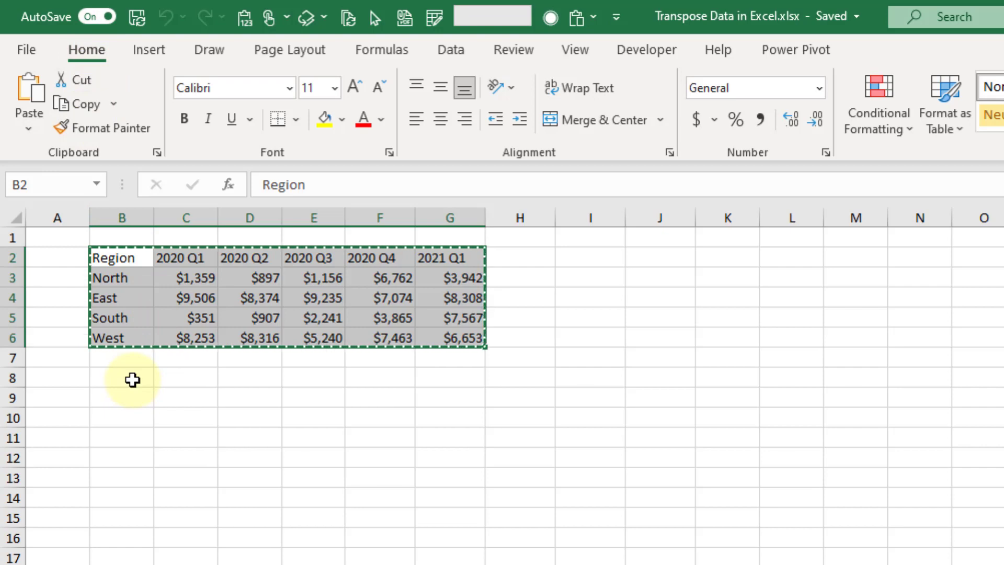
click(134, 397)
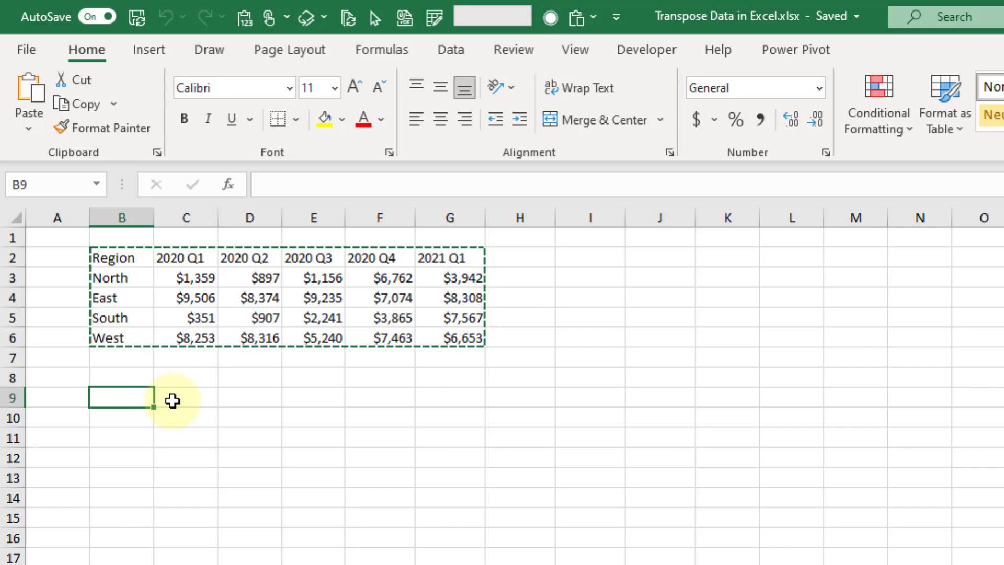
click(86, 47)
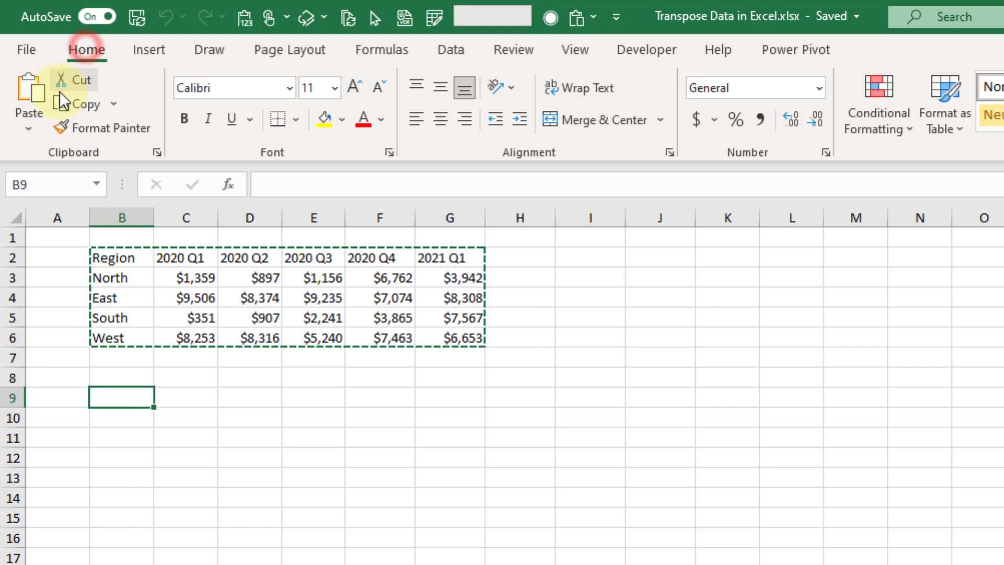
click(33, 121)
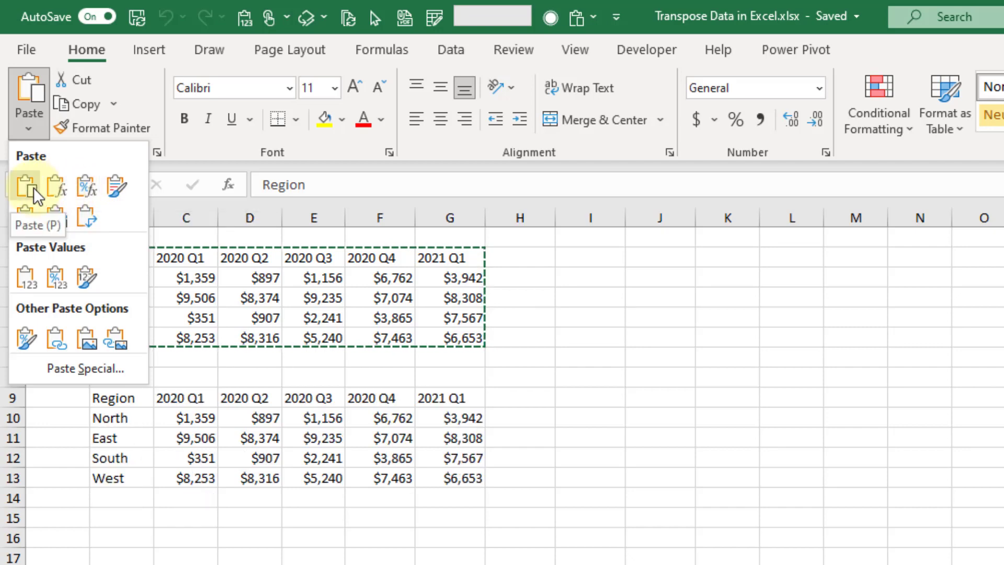
Step: Paste the table transposed at B9, then compare the 2020 Q3 and West positions in both tables
click(90, 216)
click(139, 399)
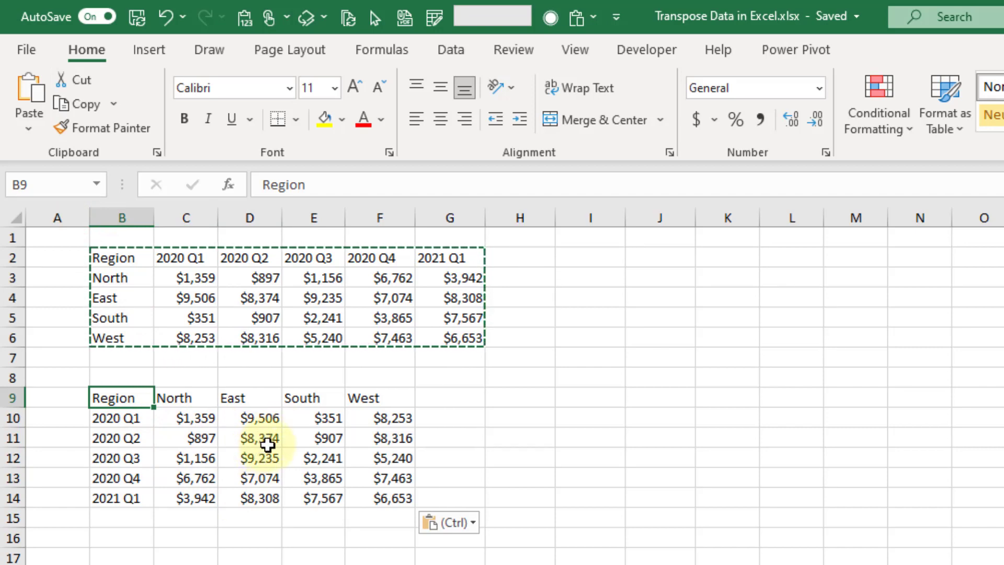
drag(320, 258, 318, 338)
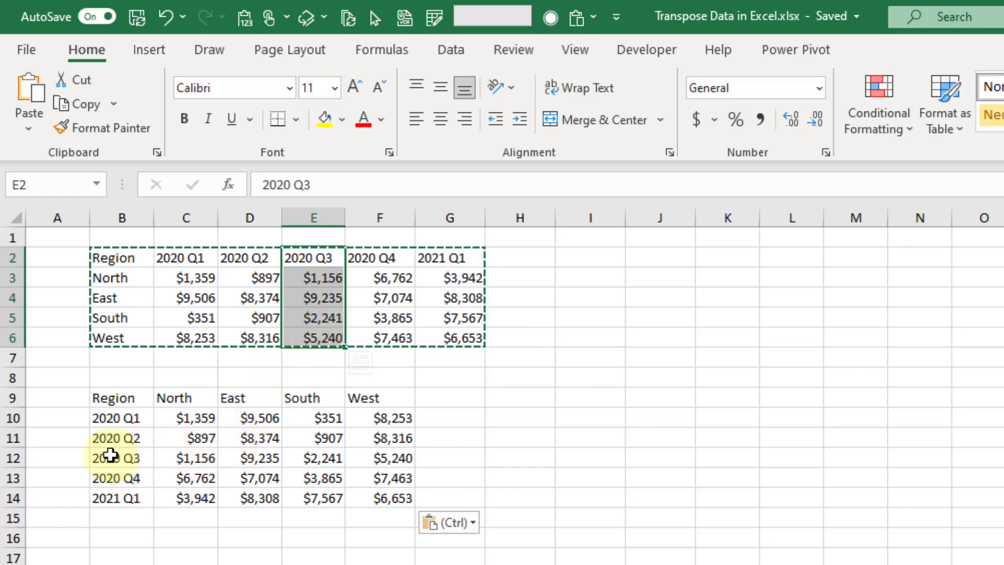
drag(112, 455, 382, 454)
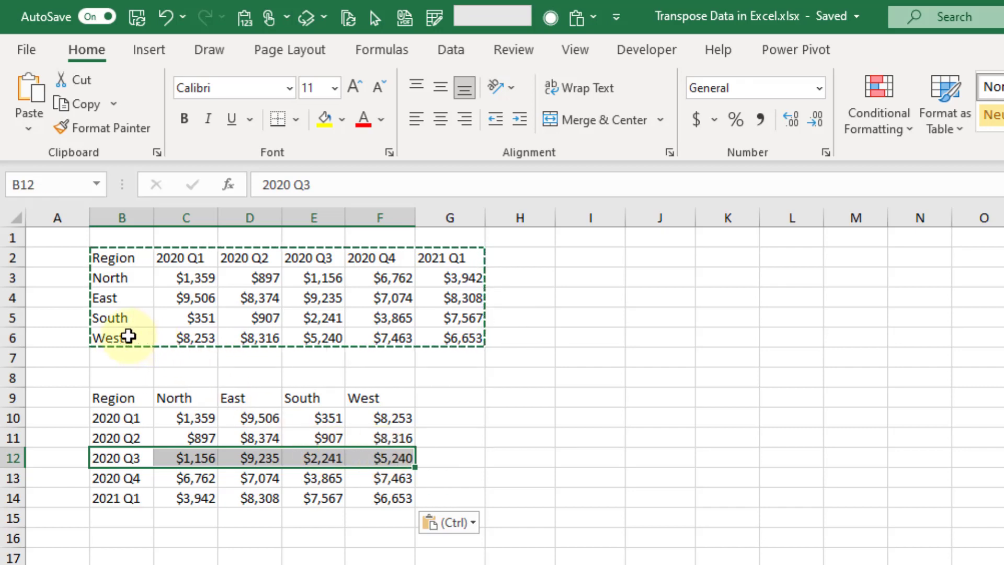
drag(128, 336, 462, 331)
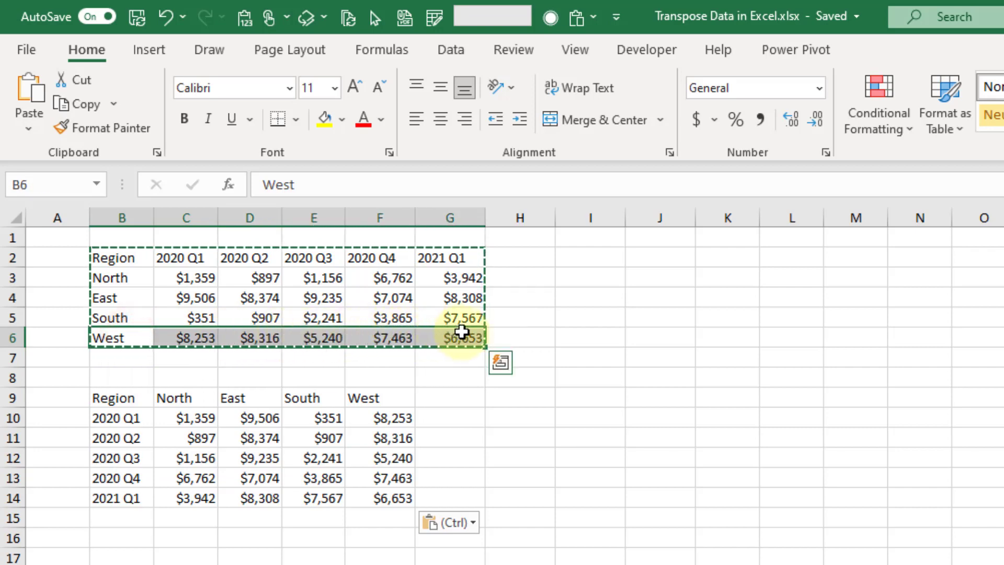
drag(394, 399, 387, 492)
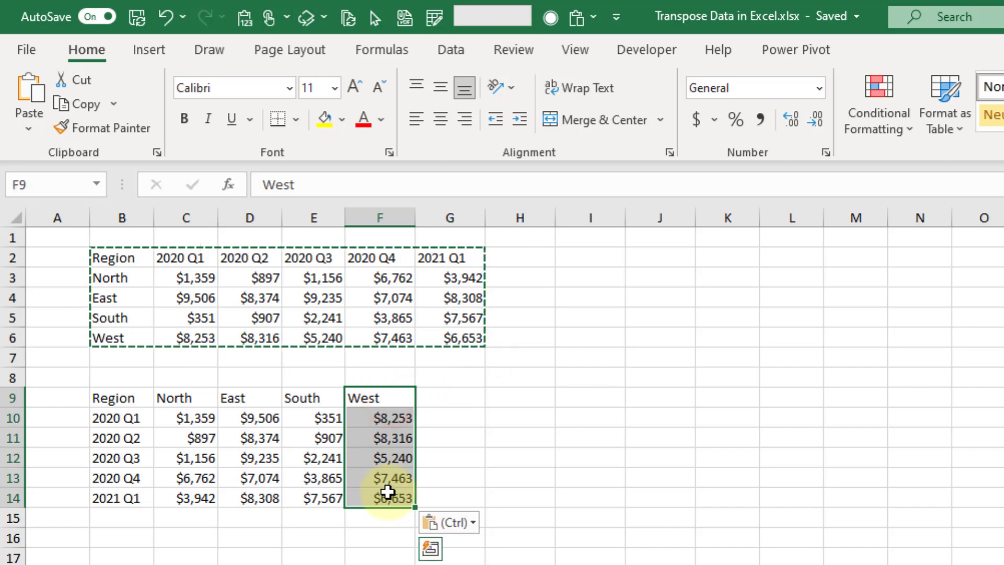
Step: Paste a second transposed copy of the sales table into H9 using Paste Special with Transpose
click(528, 396)
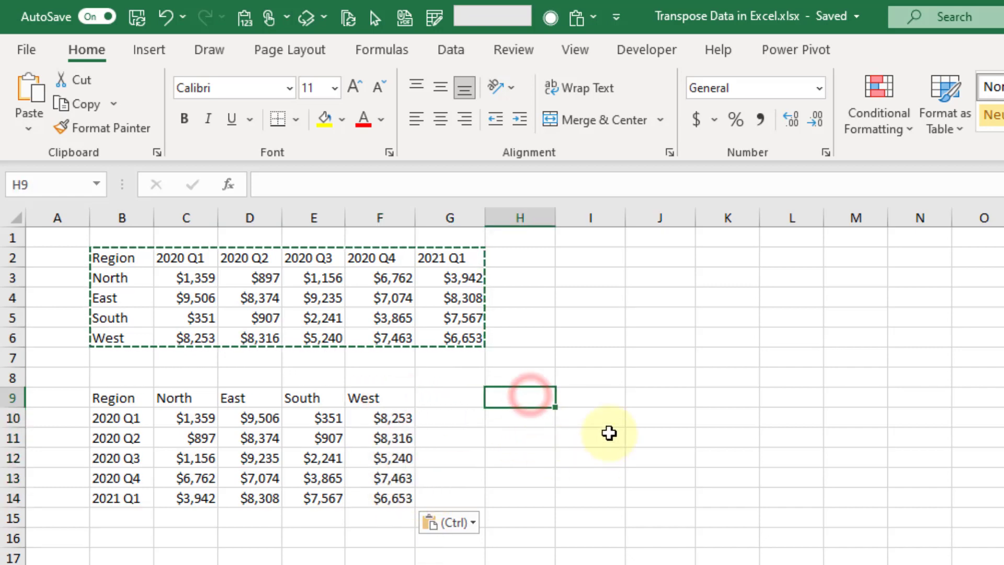
key(ctrl+alt+v)
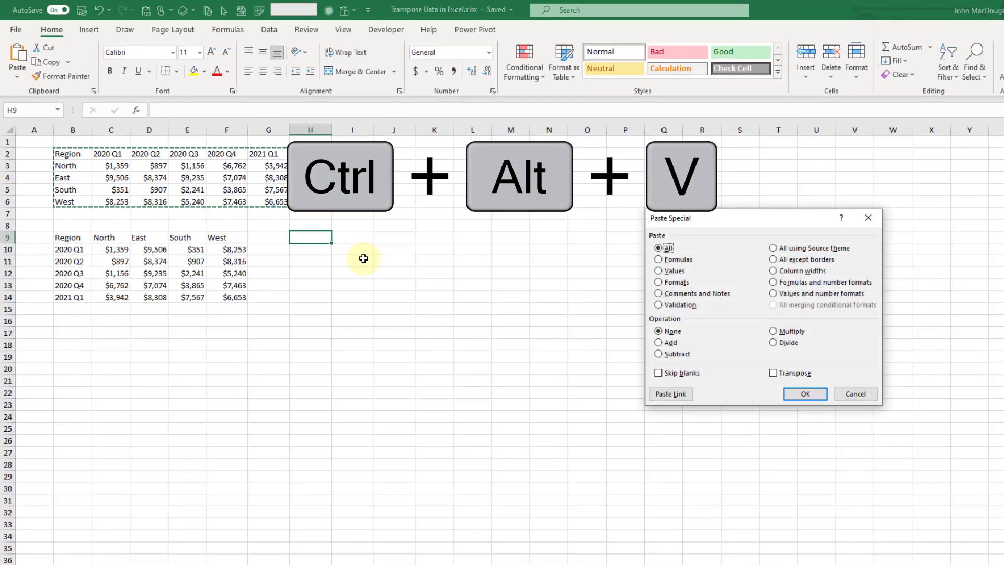
drag(739, 220, 507, 179)
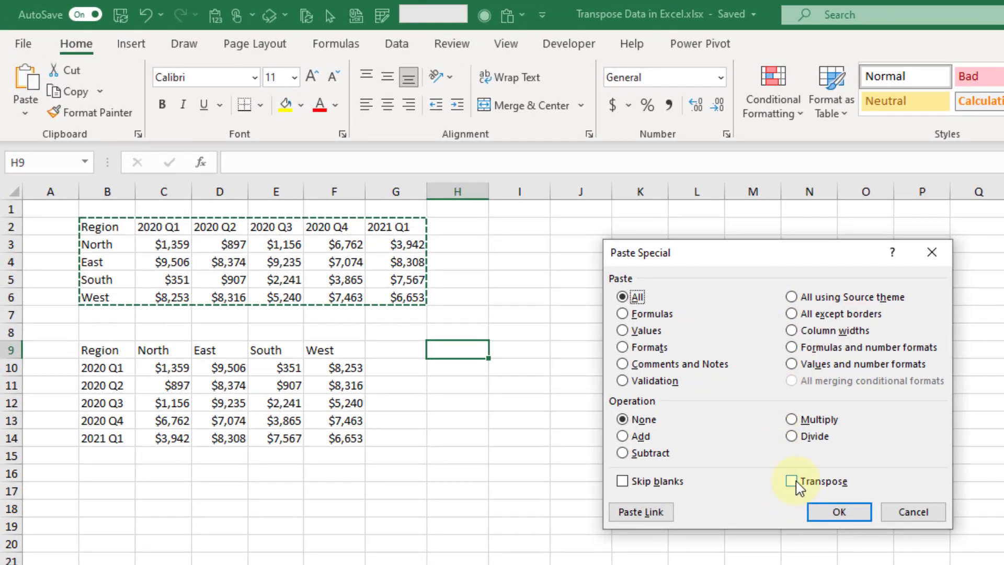
click(795, 483)
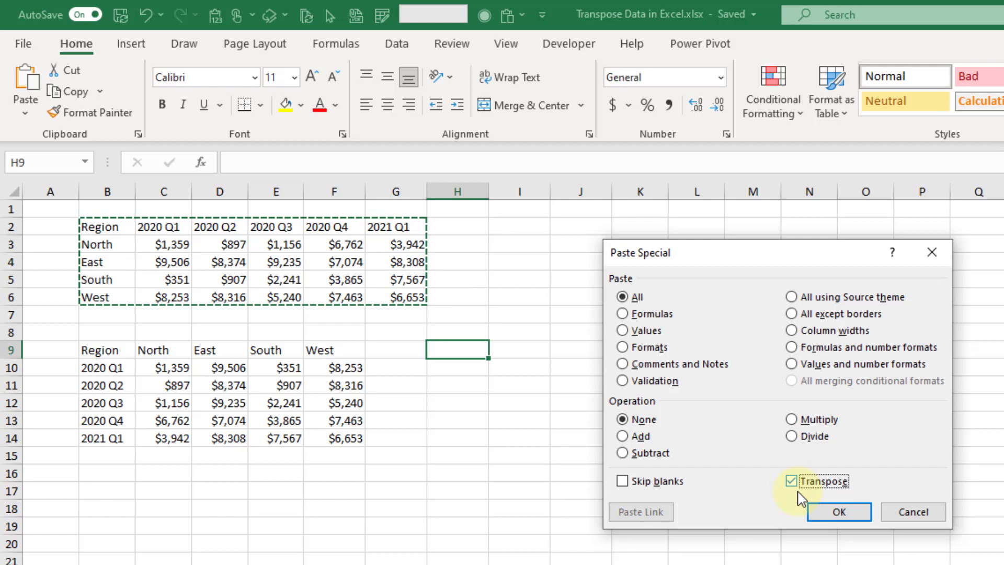
click(828, 511)
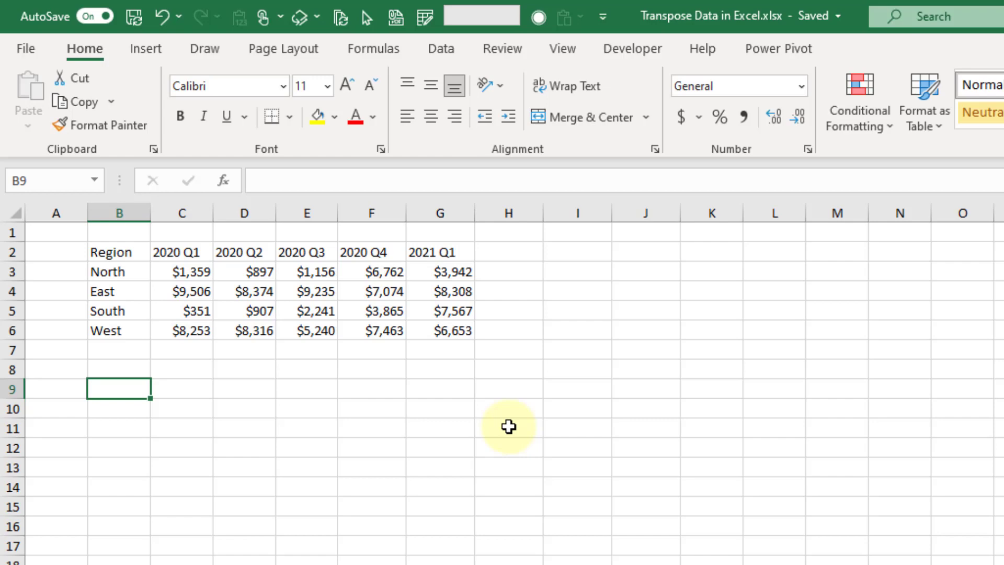
Step: Enter =TRANSPOSE(B2:G6) in B9 so a linked transposed table spills into B9:F14
text(=tra)
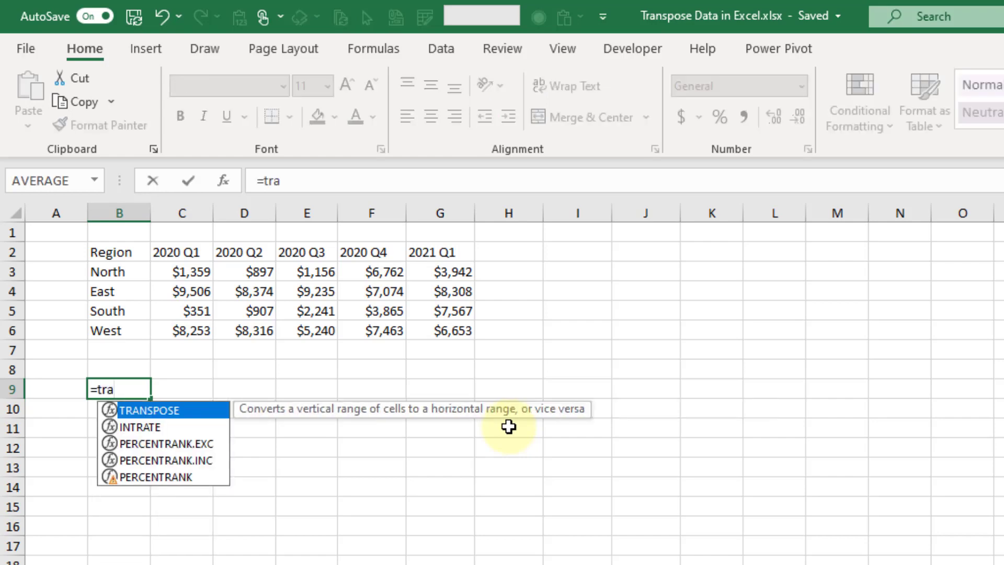
key(Tab)
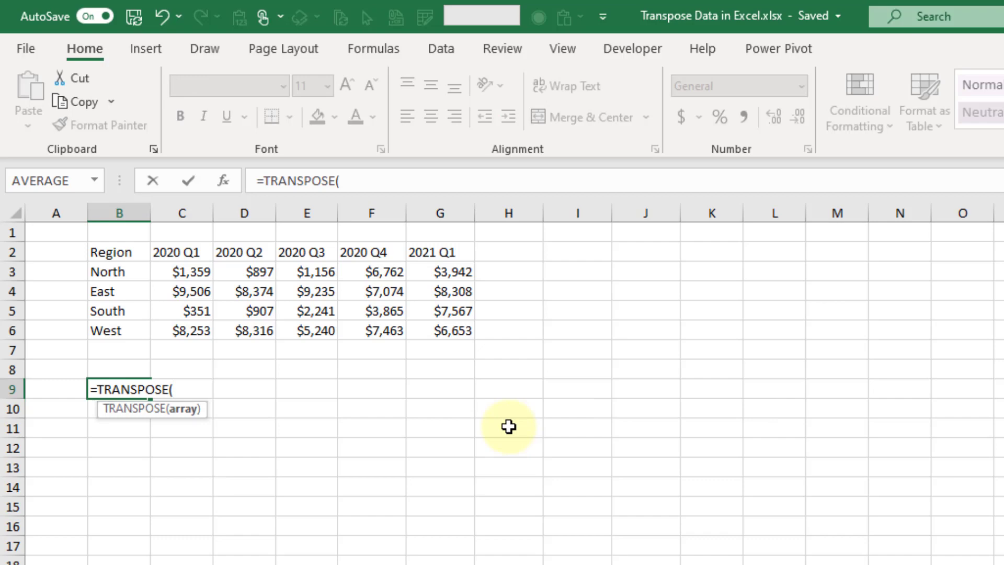
drag(111, 251, 451, 331)
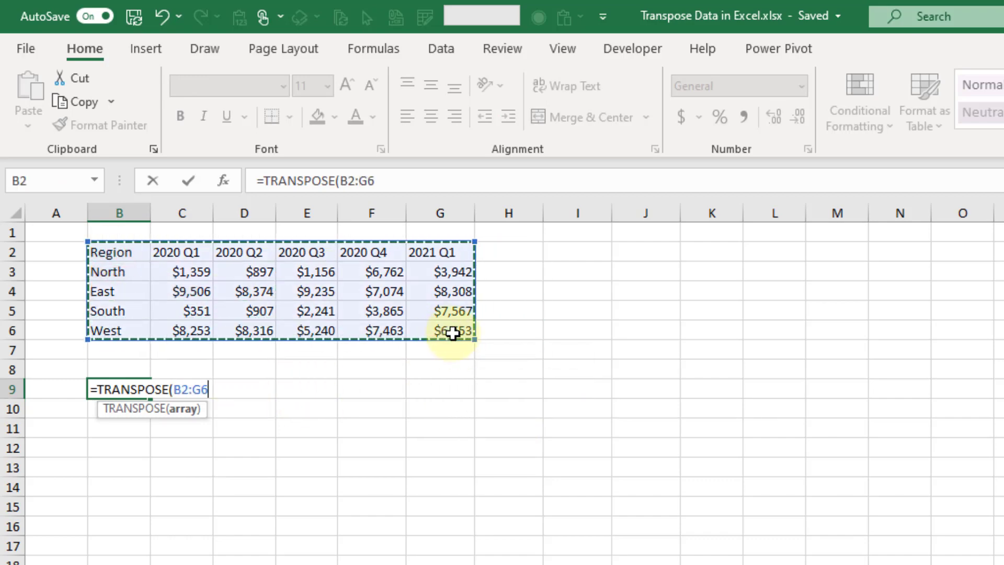
text())
key(Return)
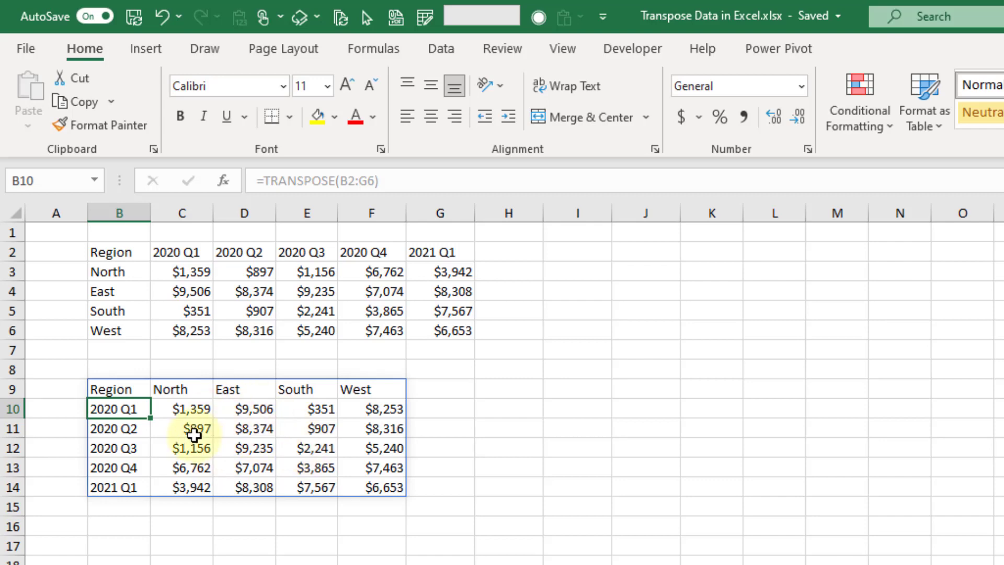
click(134, 387)
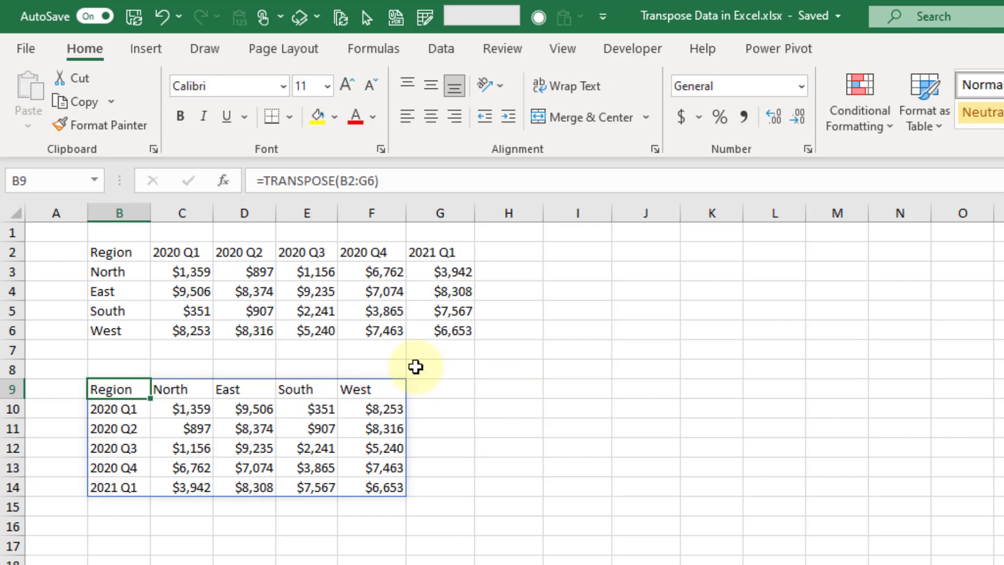
Step: Enter =TRANSPOSE(B2:G6) as an array formula across H9:L14
drag(127, 247, 454, 248)
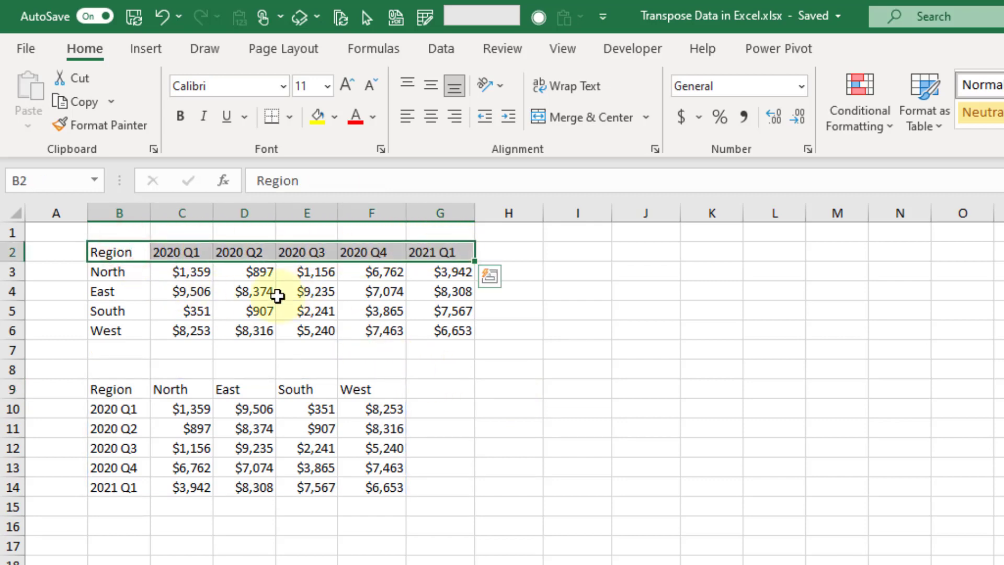
drag(125, 252, 125, 324)
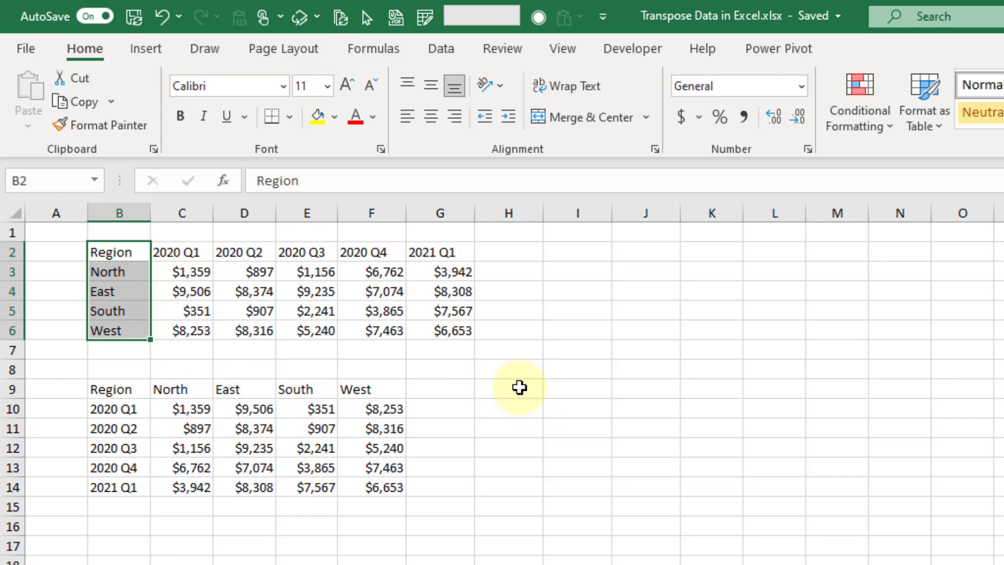
drag(519, 387, 761, 488)
text(=tr)
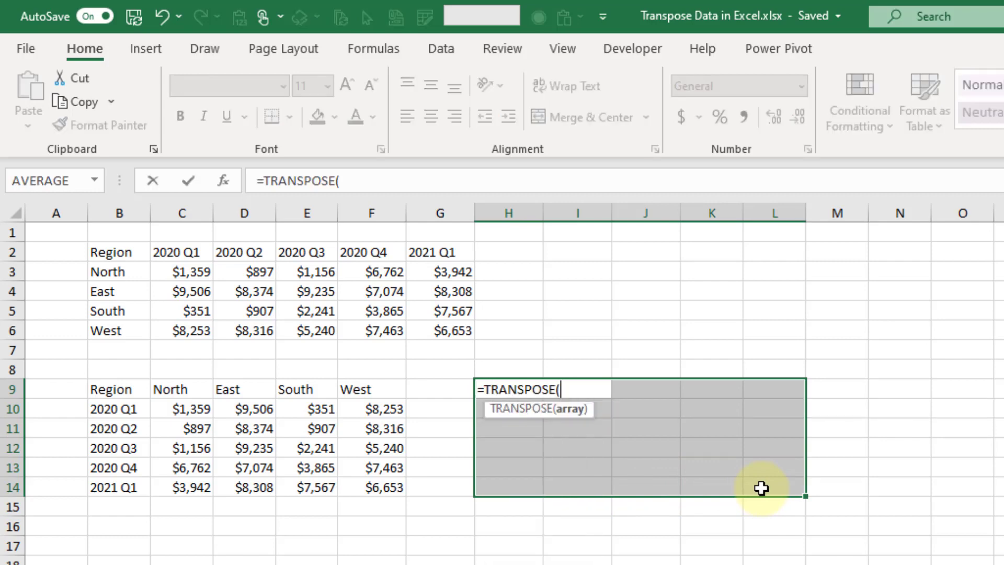
drag(105, 250, 444, 321)
text())
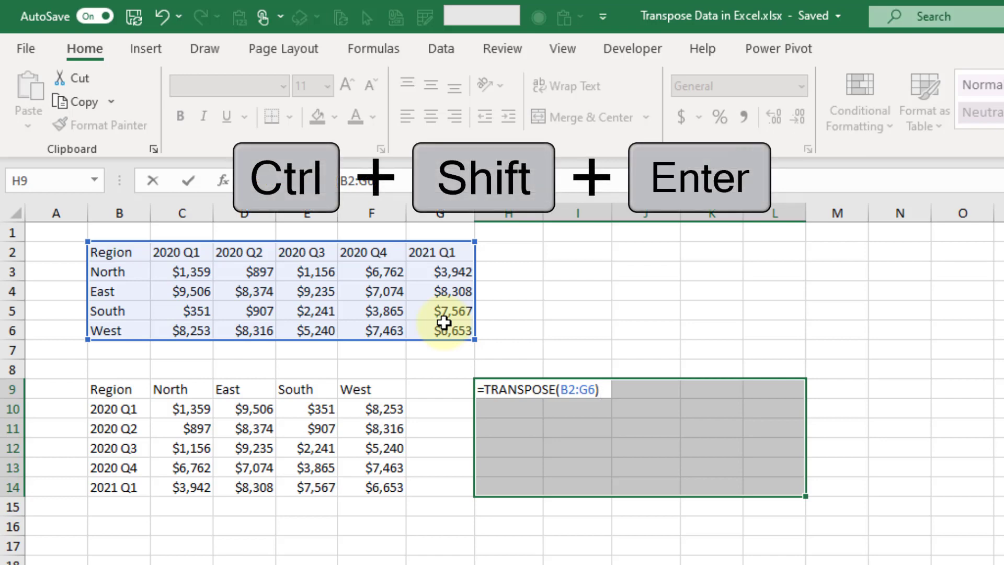
key(ctrl+shift+Return)
key(Right)
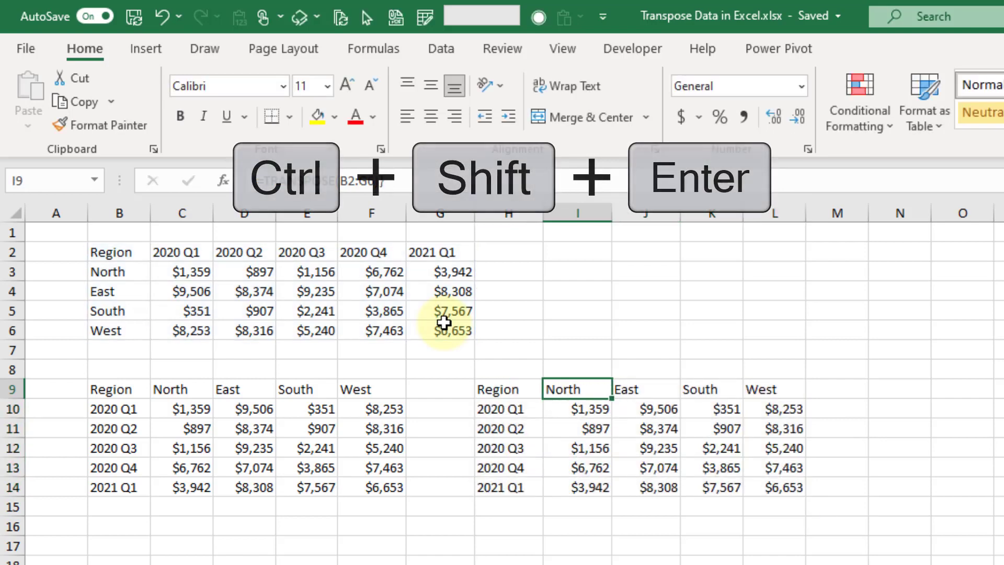
Step: Step through the array output cells and return to H9
key(Right)
key(Left)
key(Down)
key(Up)
key(Left)
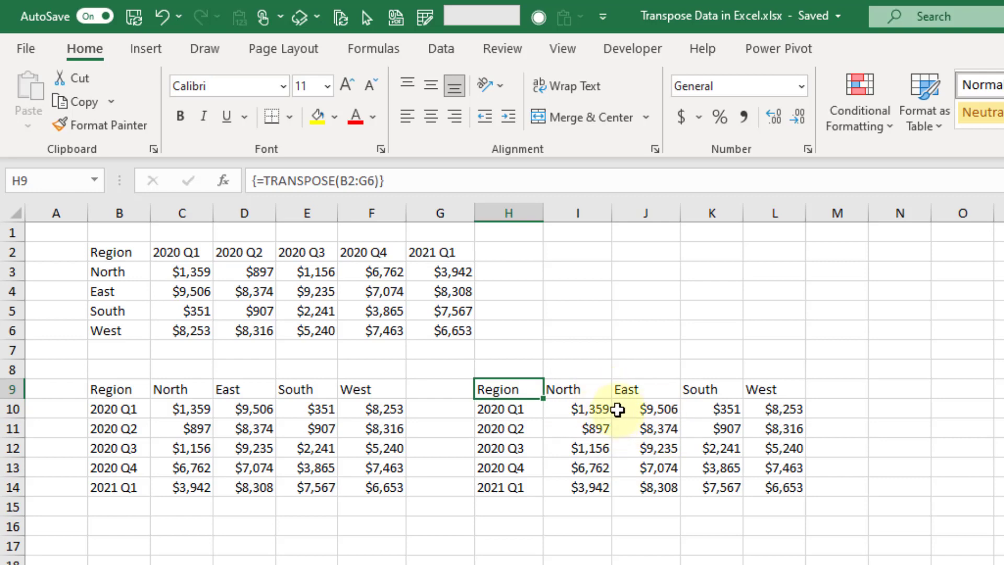
Step: Select the whole H9:L14 array output and delete it
key(ctrl+shift+Right)
key(ctrl+shift+Down)
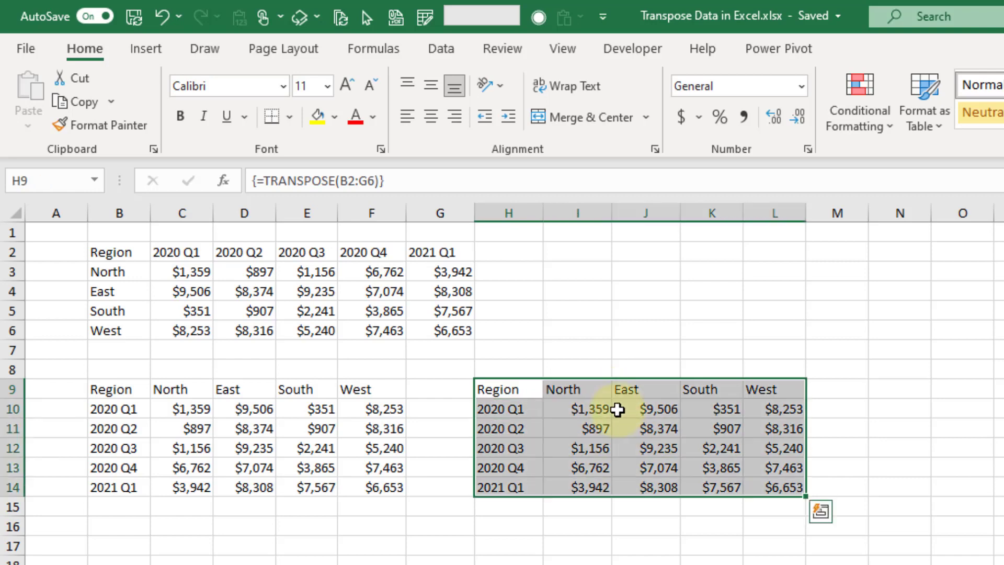
key(Delete)
key(shift+BackSpace)
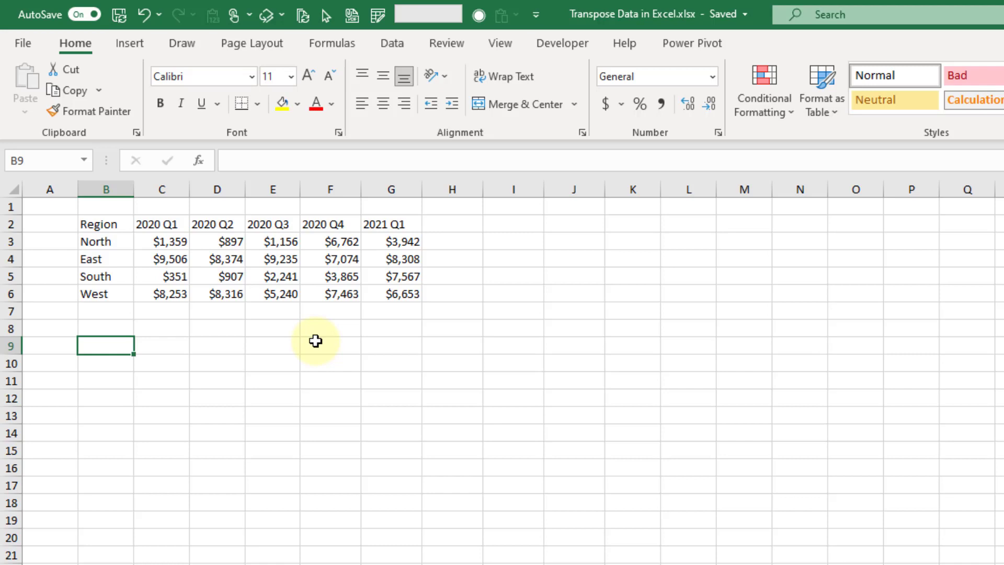
Step: Convert the B2:G6 sales range into a formatted table
click(390, 224)
drag(391, 224, 106, 292)
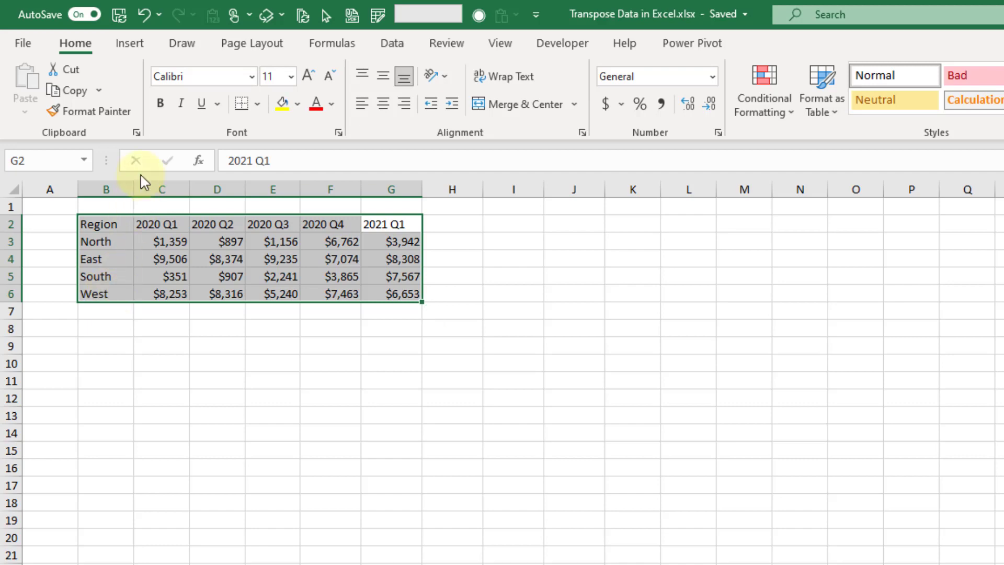
click(137, 45)
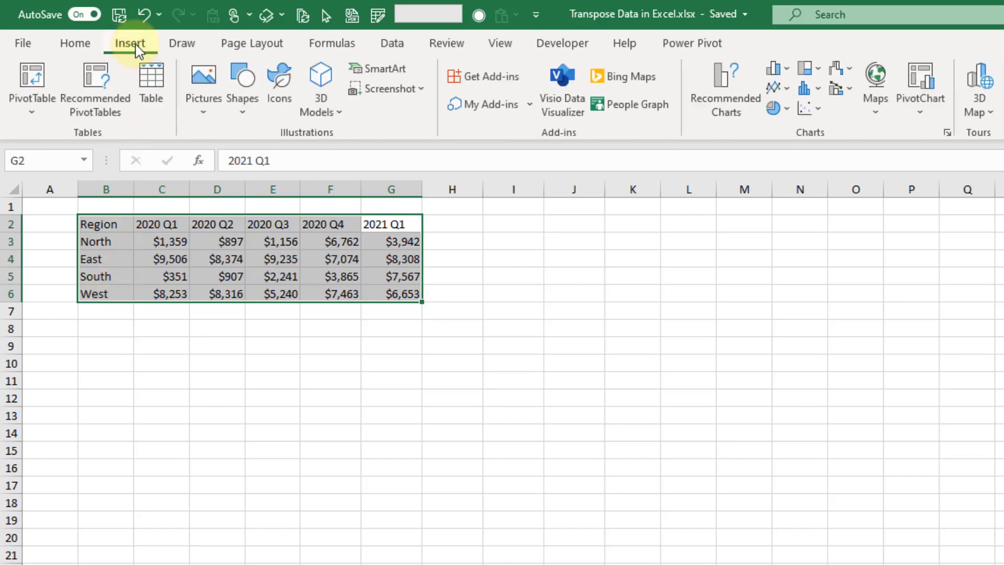
click(151, 94)
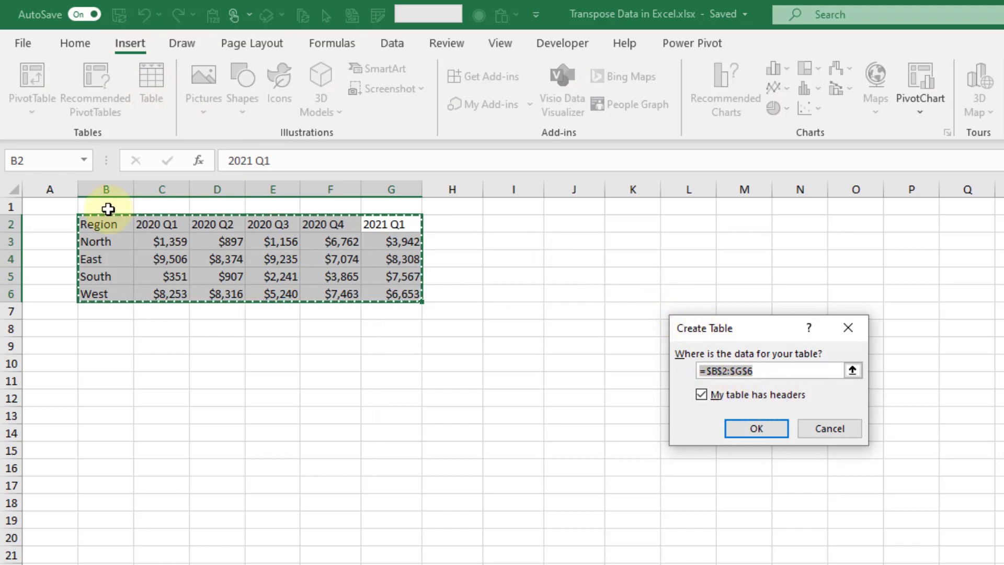
click(756, 429)
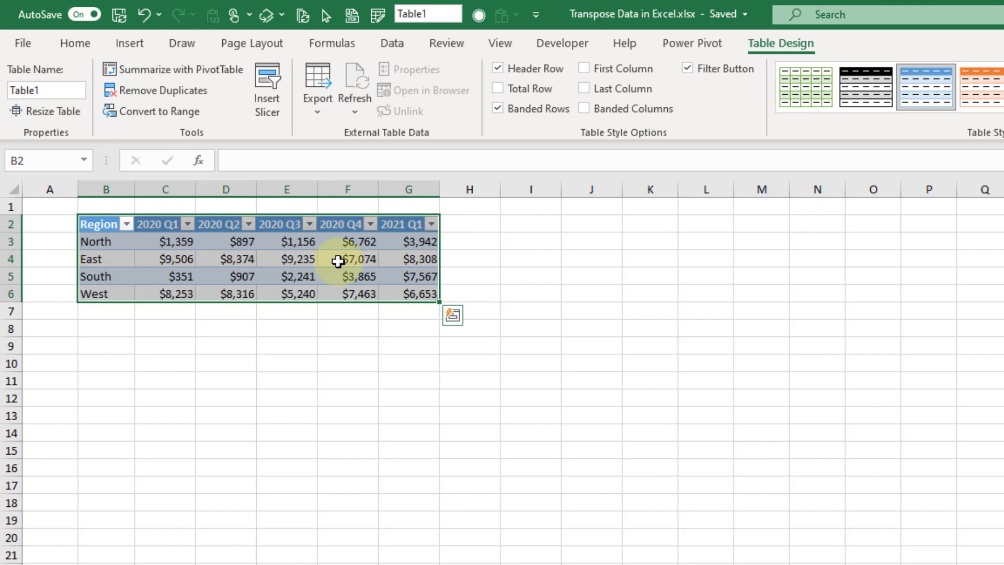
Step: Rename the table from Table1 to Data
click(764, 46)
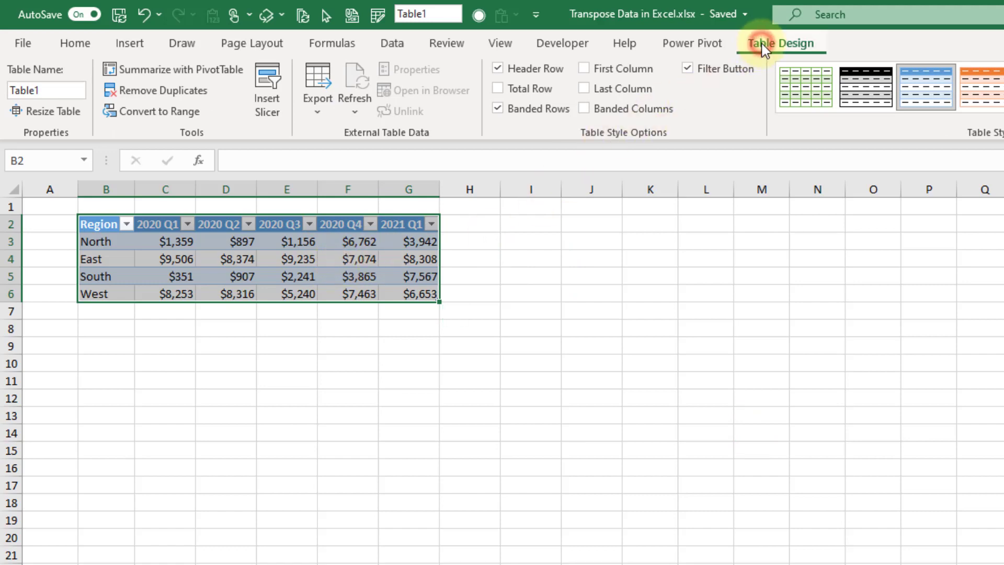
click(50, 90)
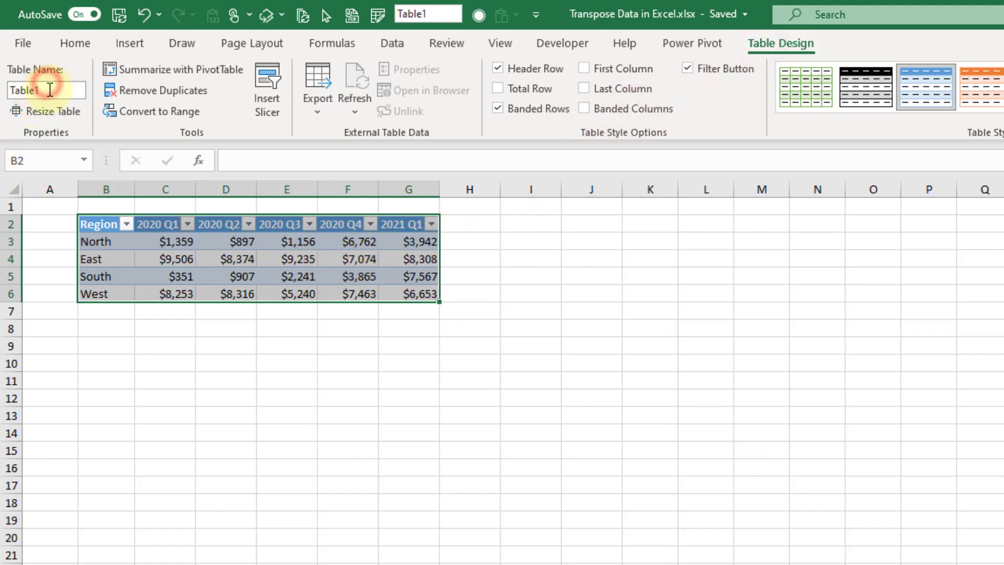
double_click(50, 90)
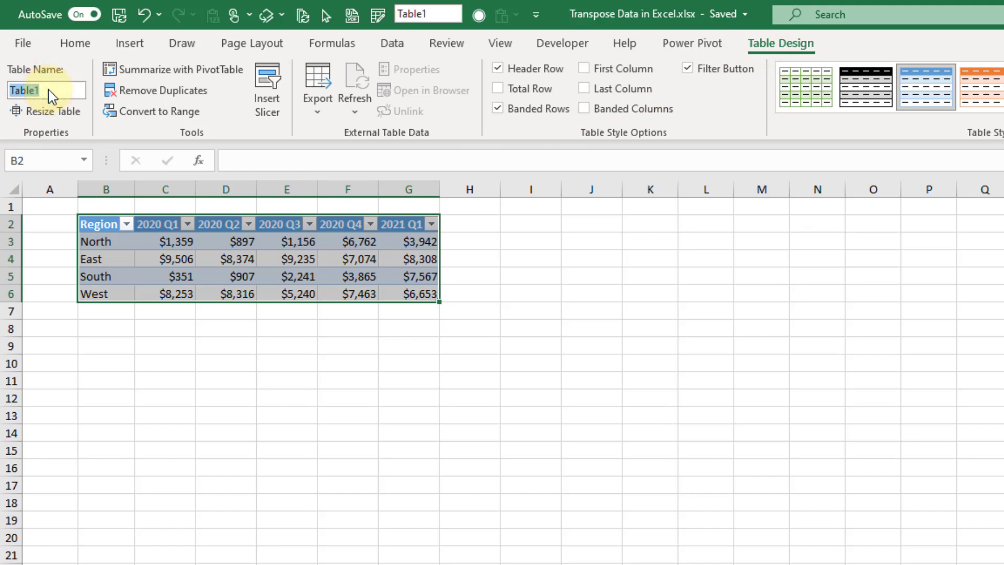
text(Data)
key(Return)
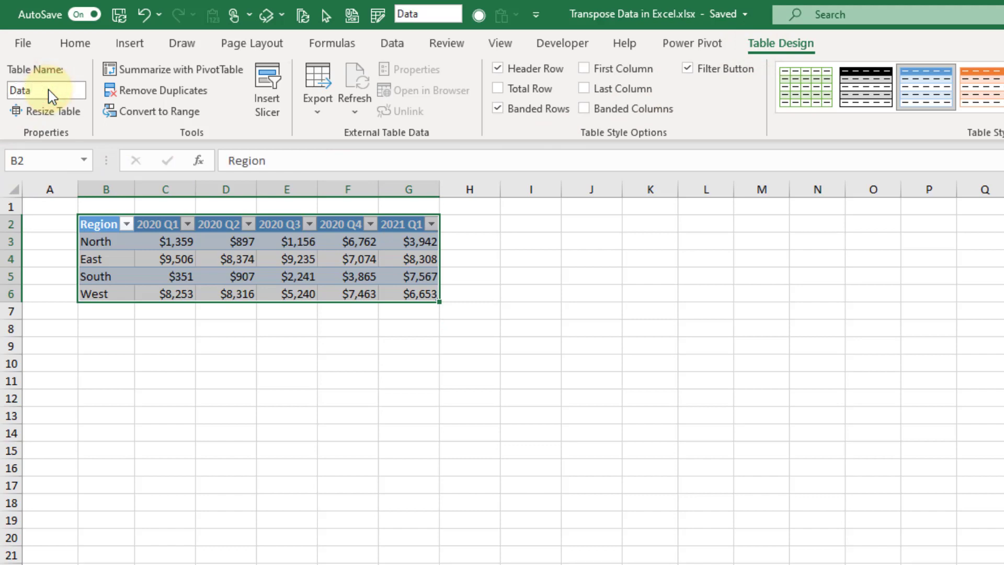
Step: Load the Data table into Power Query Editor via From Table/Range
click(393, 42)
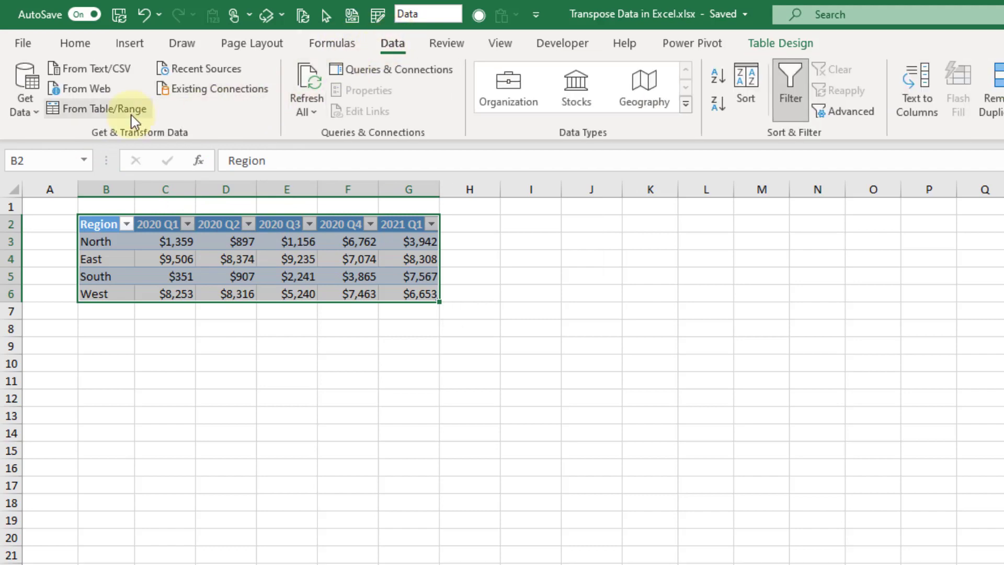
click(99, 109)
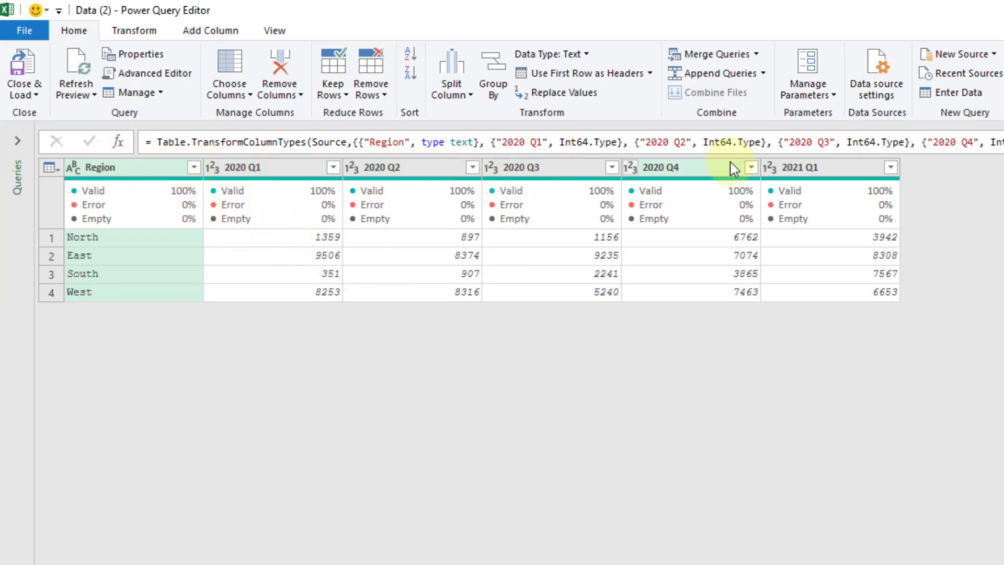
Step: Apply Use Headers as First Row, then select the Region cell in row 1
click(150, 32)
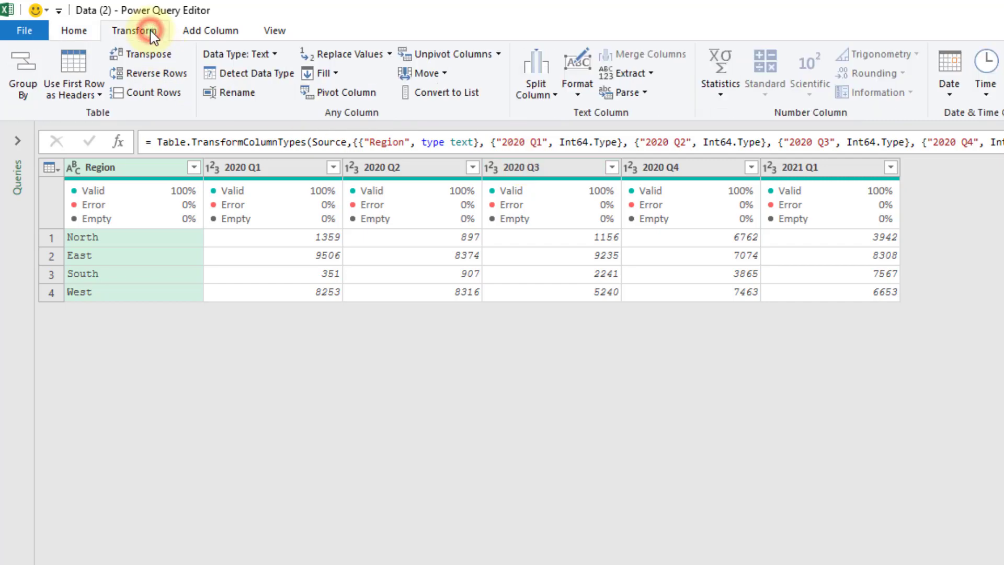
click(95, 95)
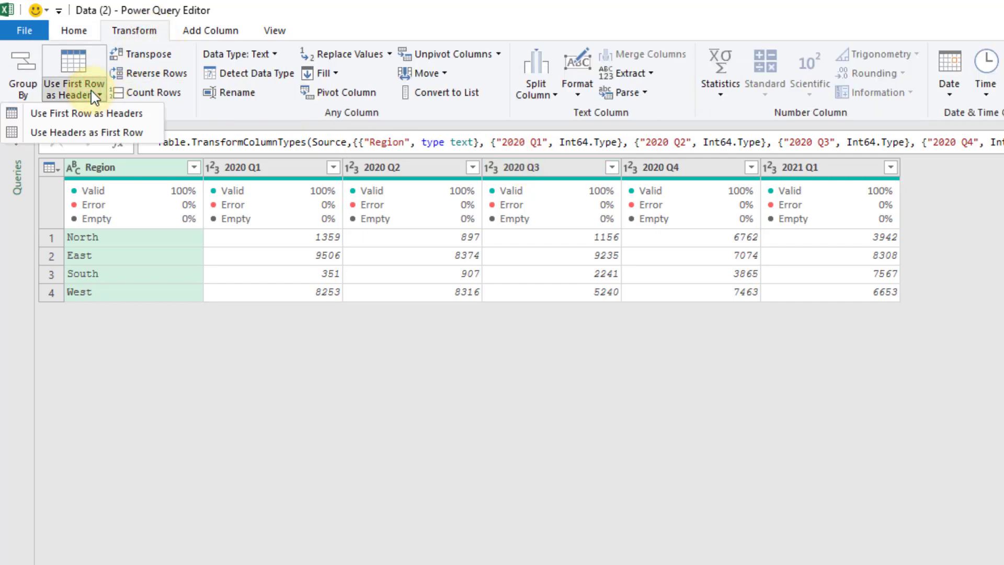
click(82, 132)
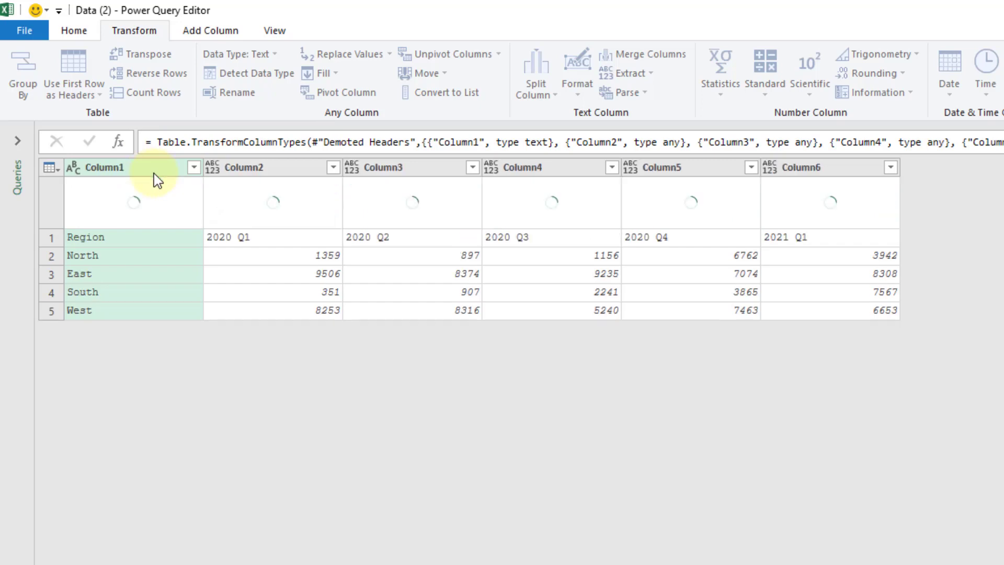
click(146, 238)
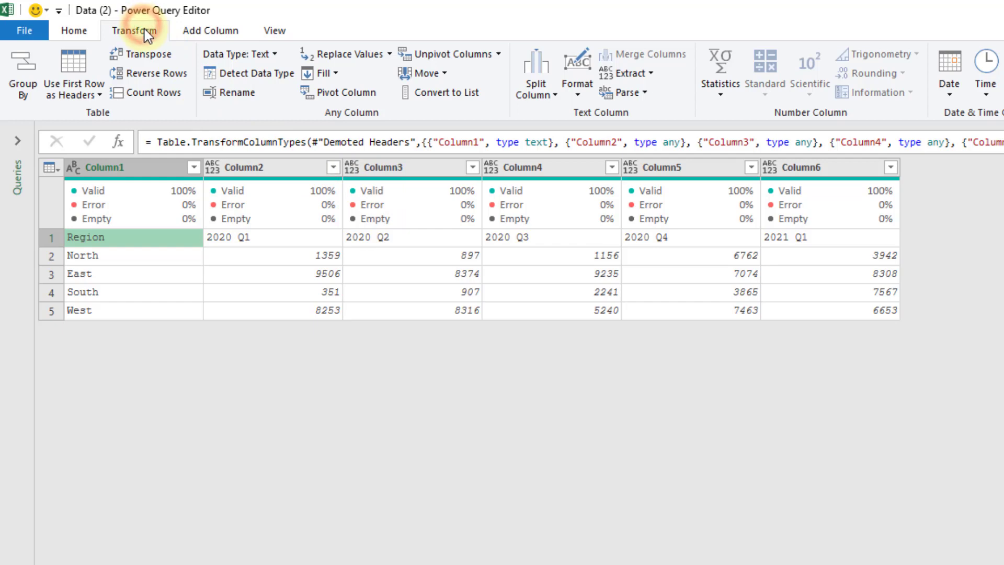
Step: Transpose the query and promote row 1 to Region, North, East, South, West headers
click(156, 56)
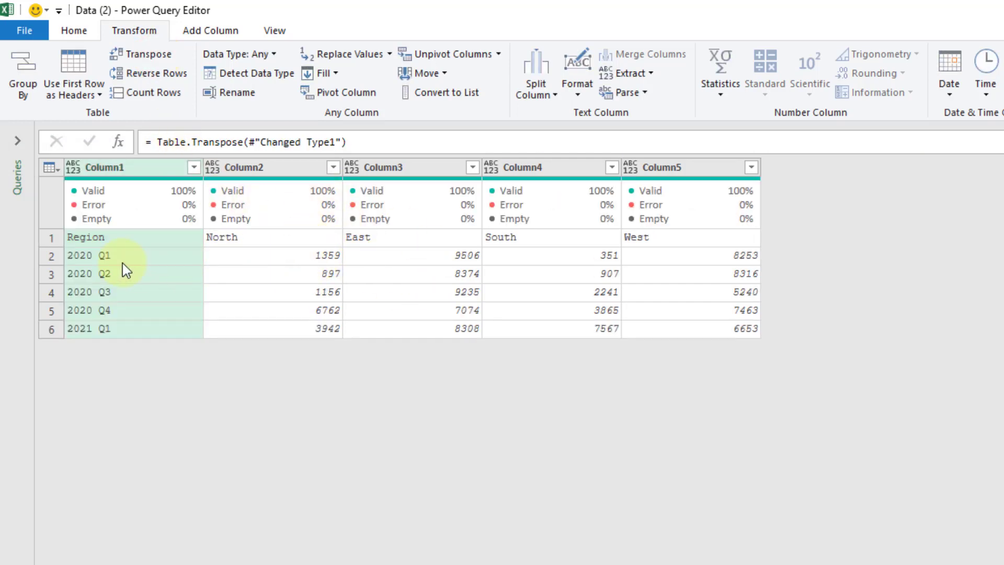
click(52, 238)
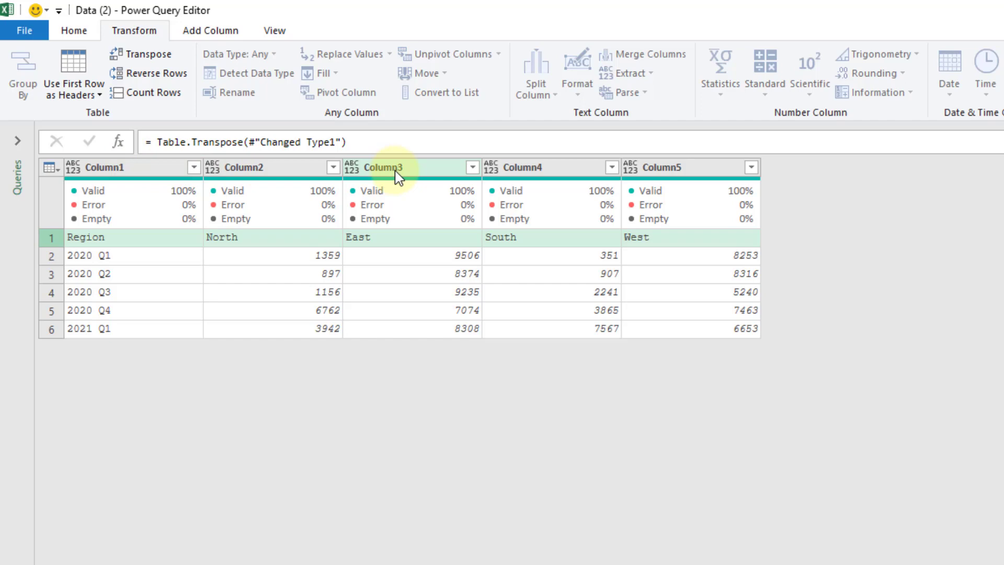
click(92, 96)
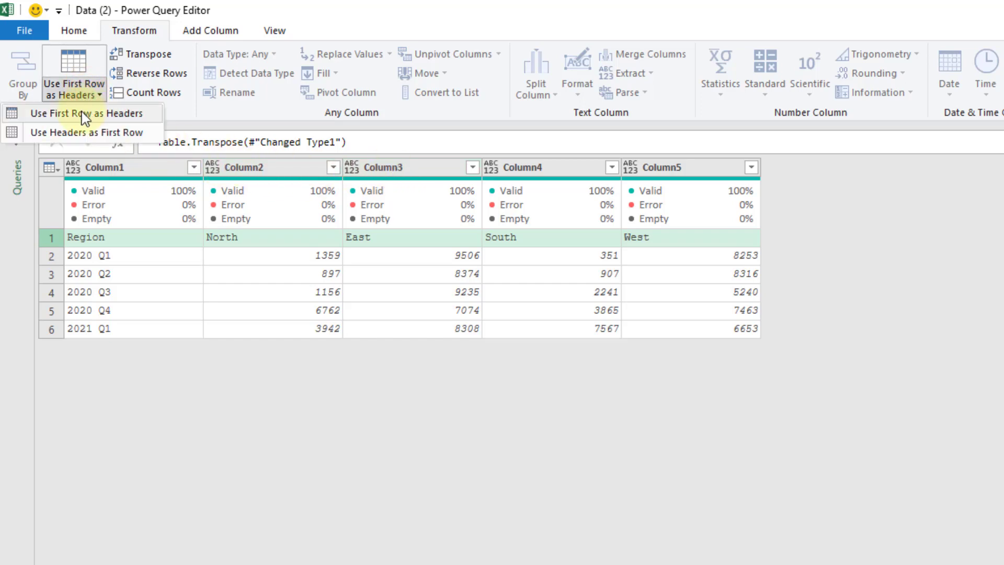
click(82, 113)
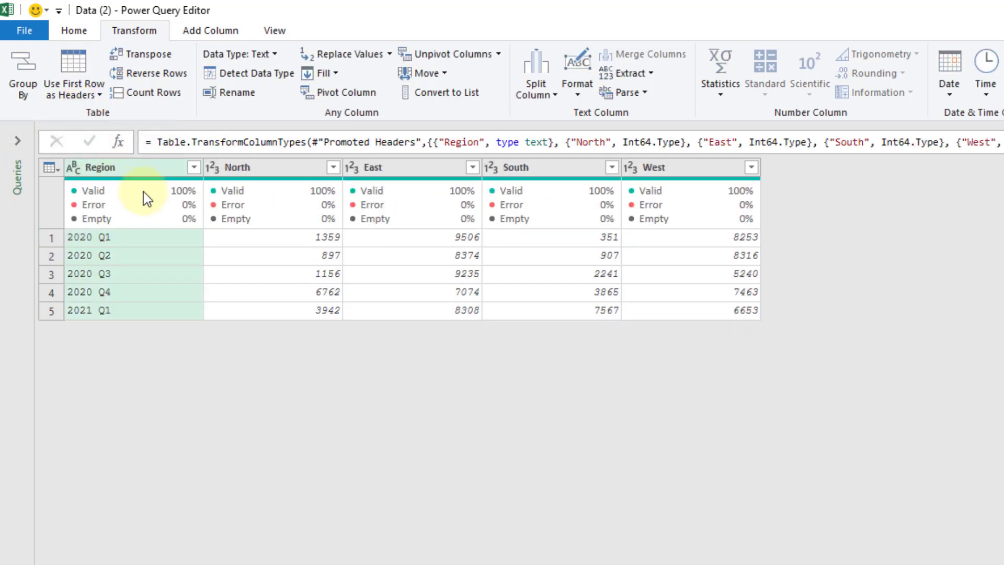
mouse_move(138, 192)
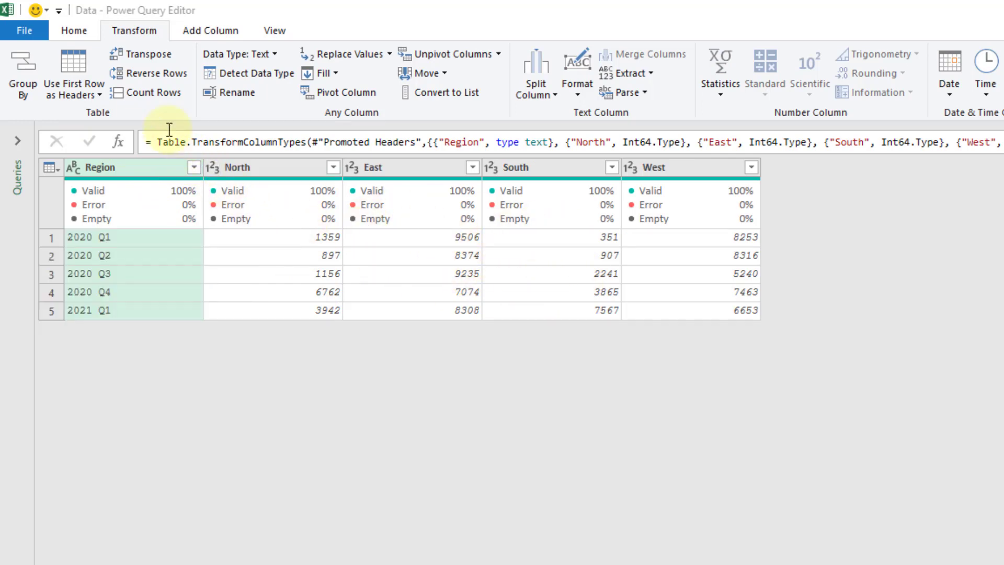
Step: Close & Load the query as a table on the existing worksheet at B9
click(75, 31)
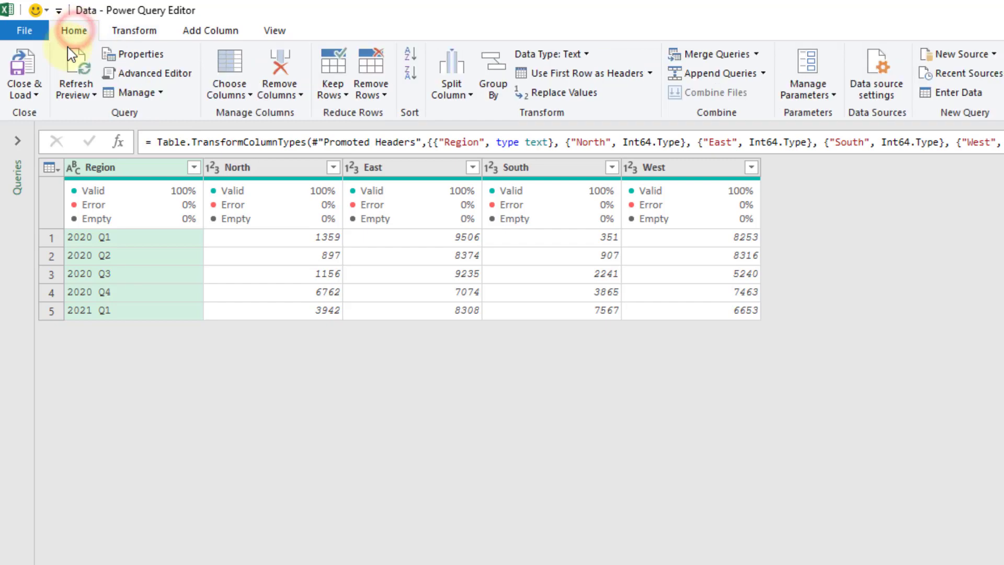
click(32, 95)
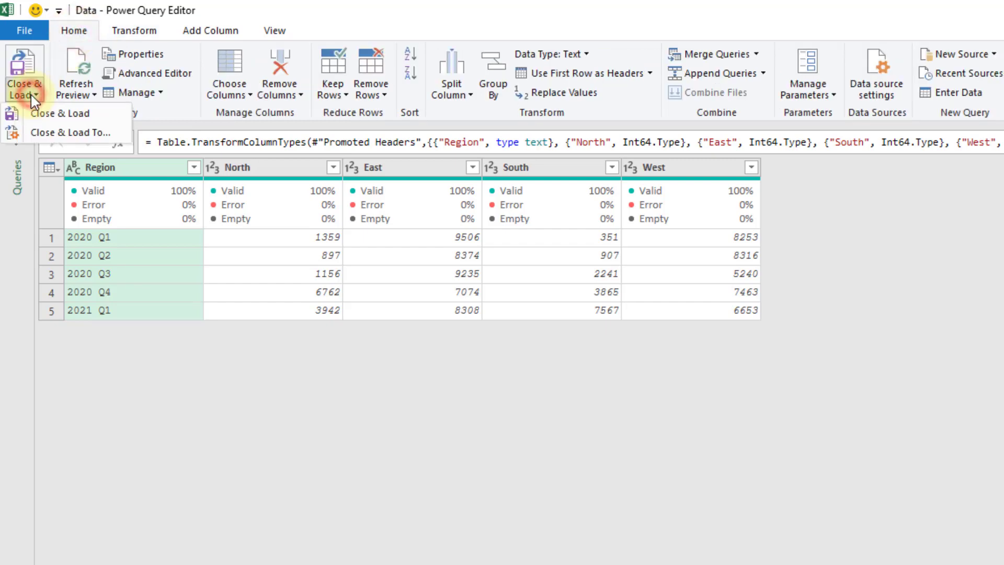
click(46, 135)
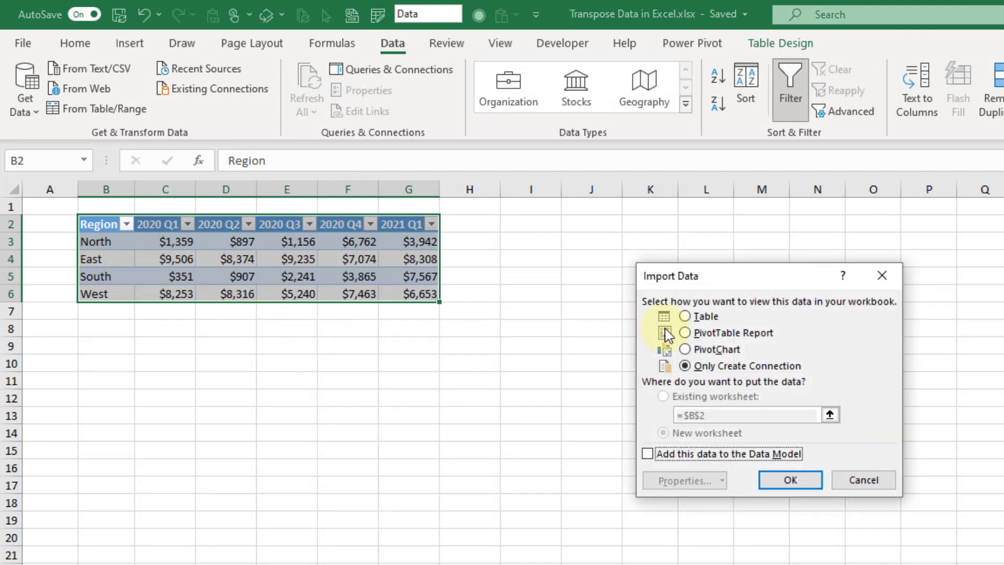
click(684, 316)
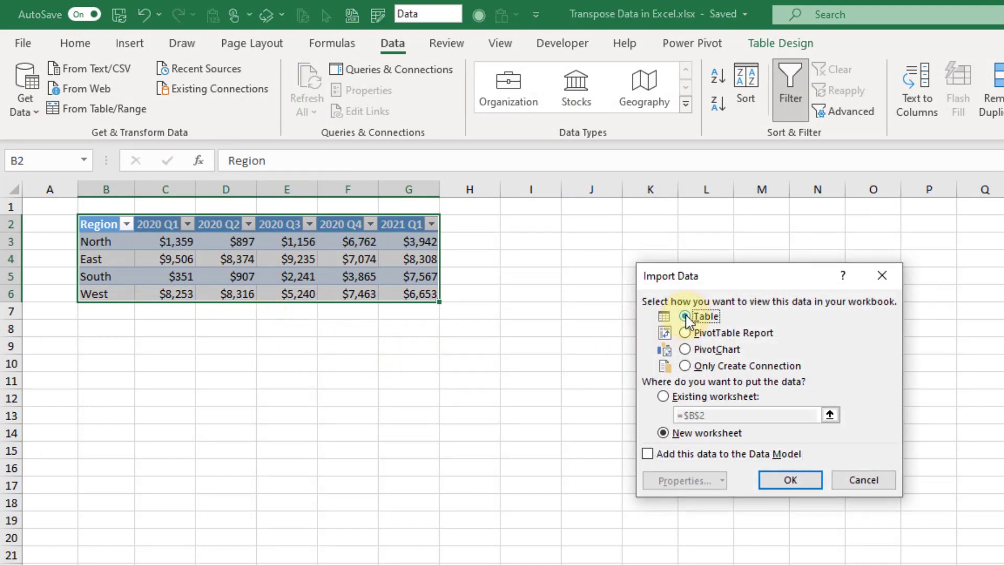
click(663, 396)
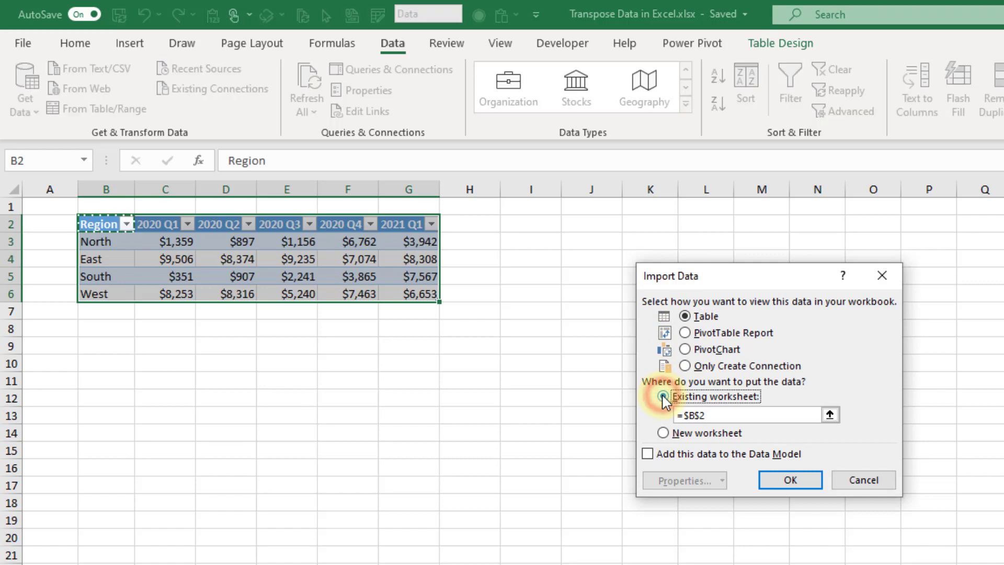
click(124, 345)
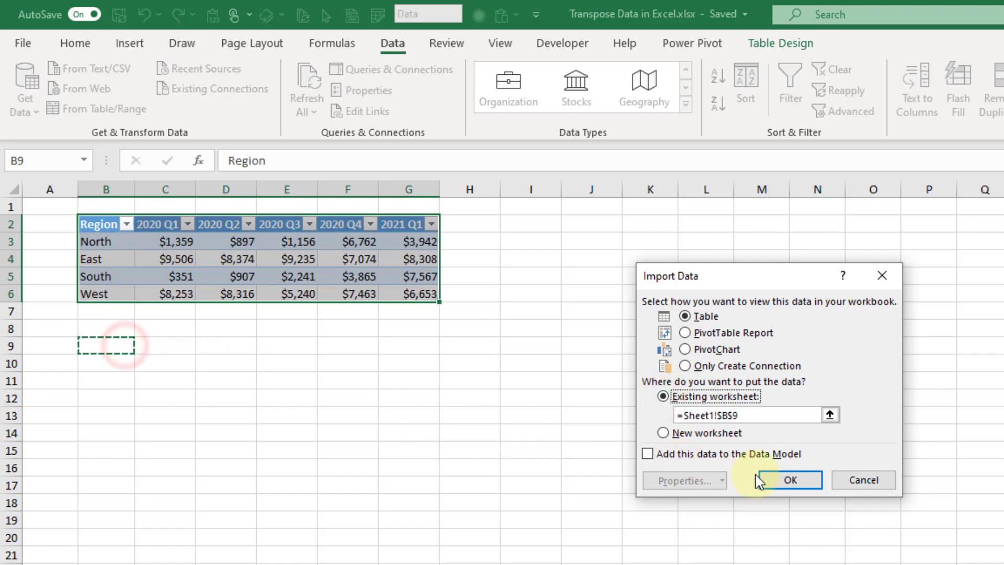
click(785, 479)
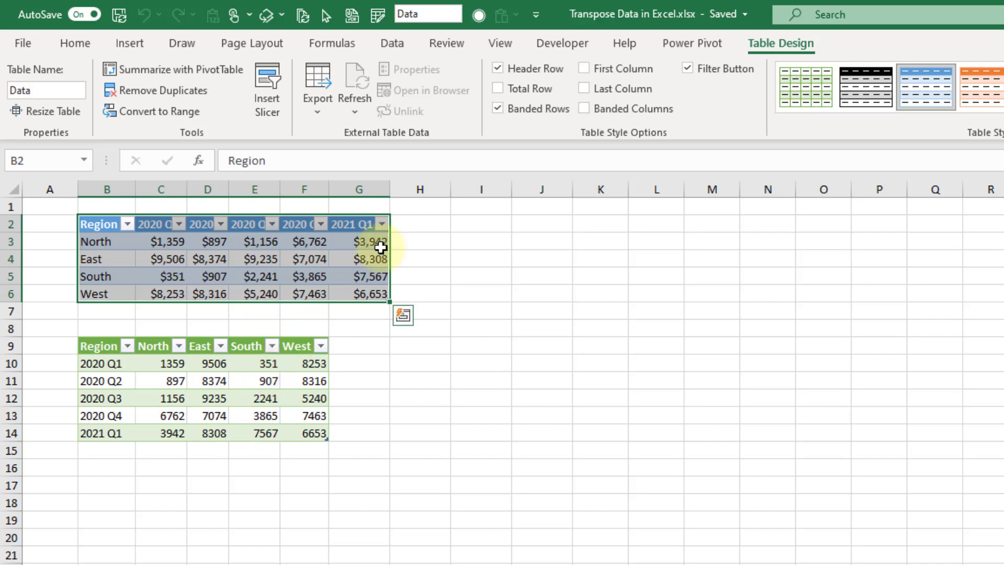
Step: Add the header '2021 Q2' in cell H2 beside the Data table
click(412, 224)
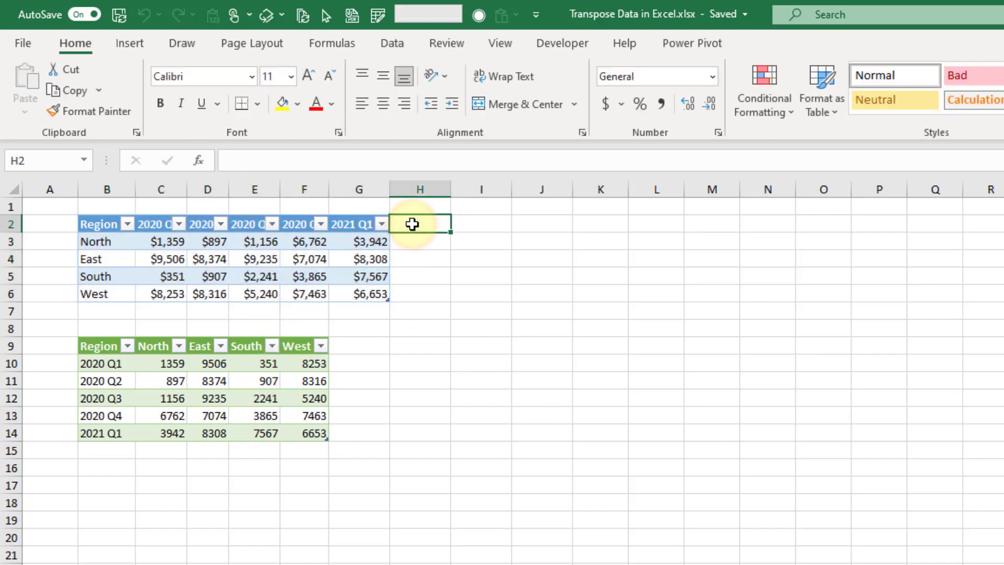
text(2021)
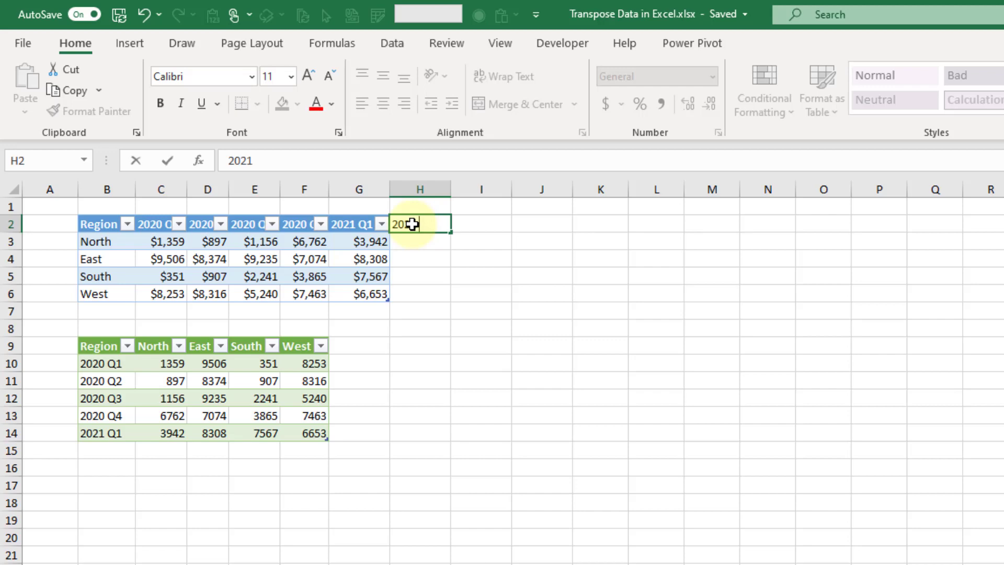
text(Q2)
key(Return)
Step: Copy the 2021 Q1 values from G3:G6 into H3:H6
key(Left)
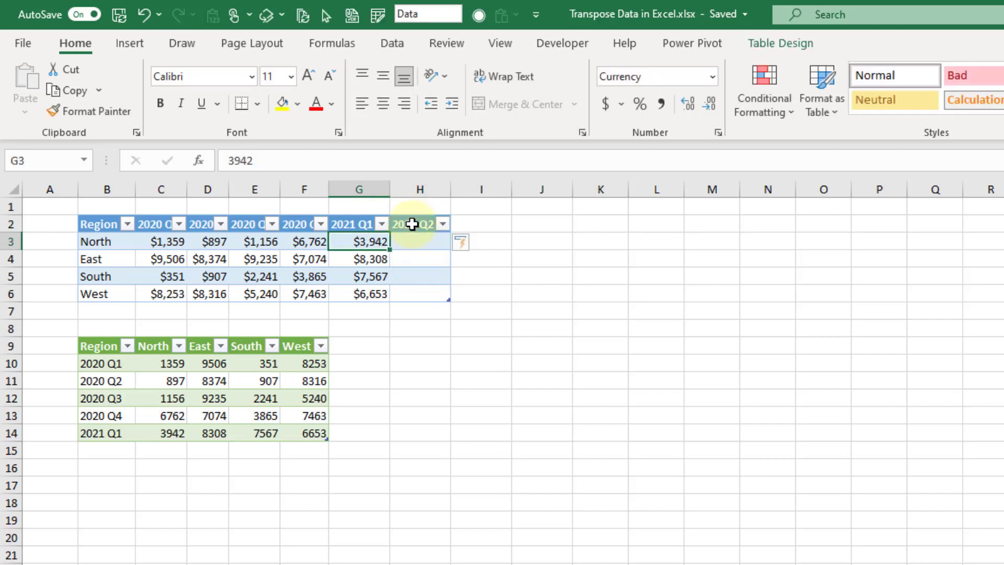
key(ctrl+shift+Down)
key(ctrl+c)
key(Right)
key(ctrl+v)
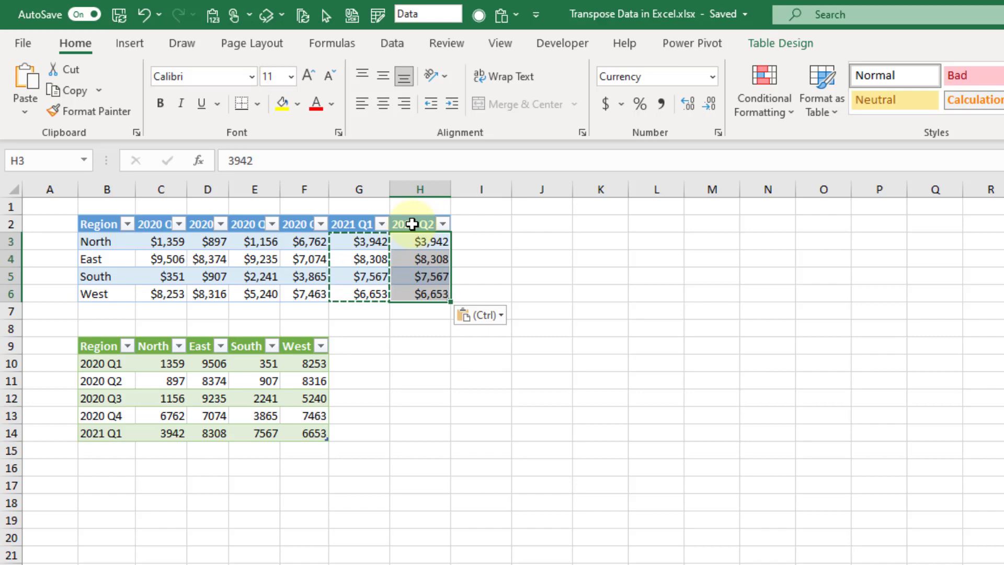
Step: Refresh All so the query table gains a 2021 Q2 row at row 15, then select that row
click(394, 43)
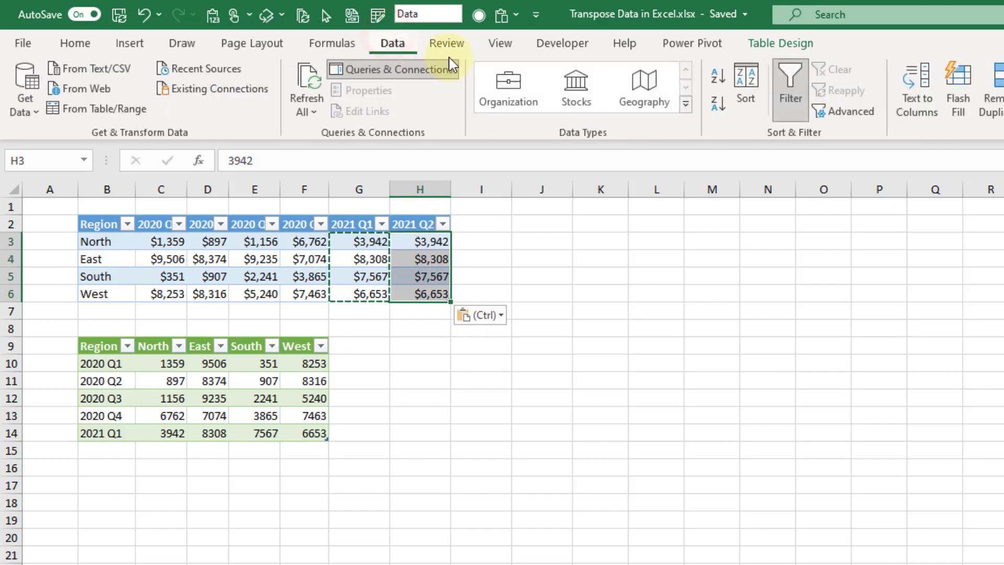
click(306, 112)
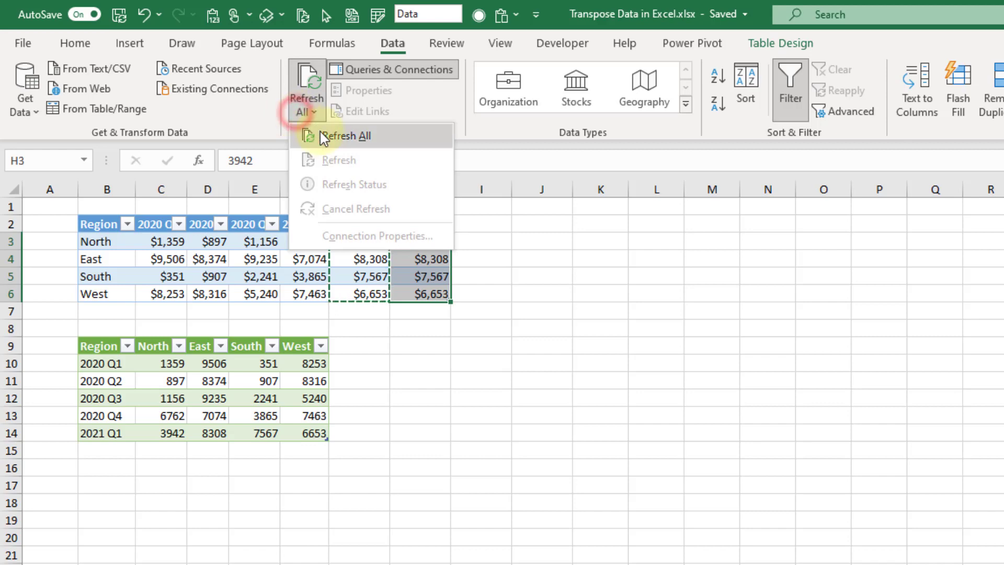
click(321, 135)
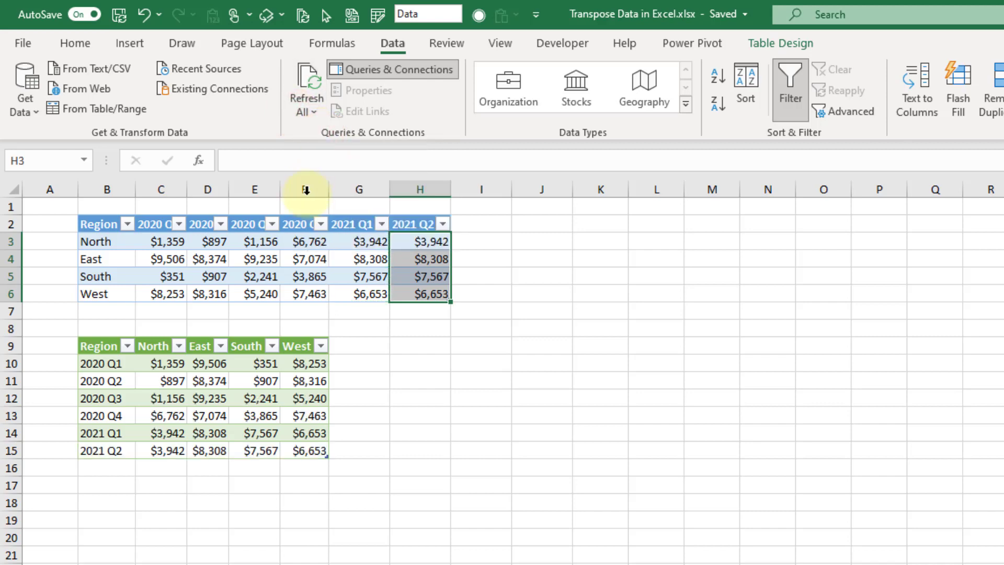
drag(103, 449, 295, 448)
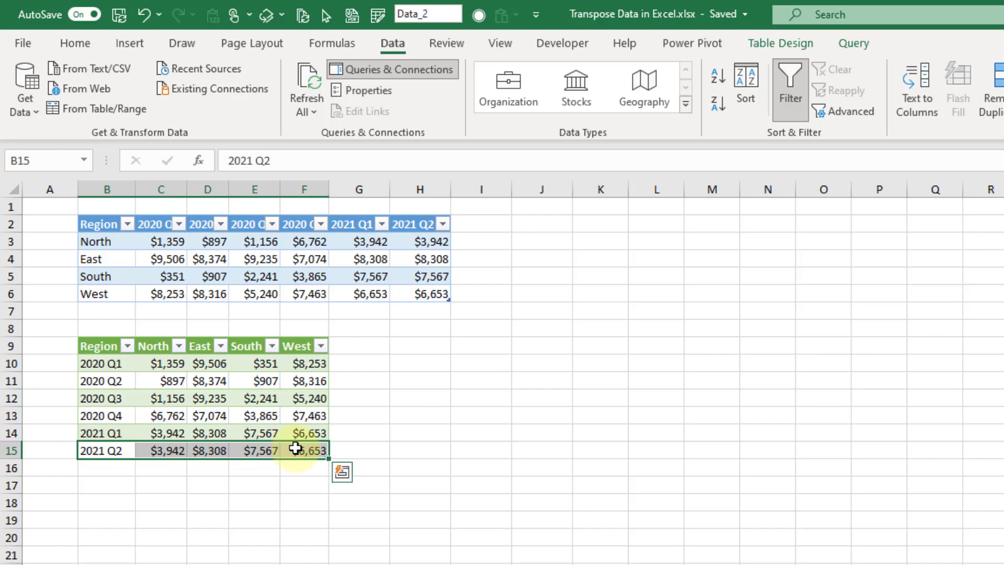